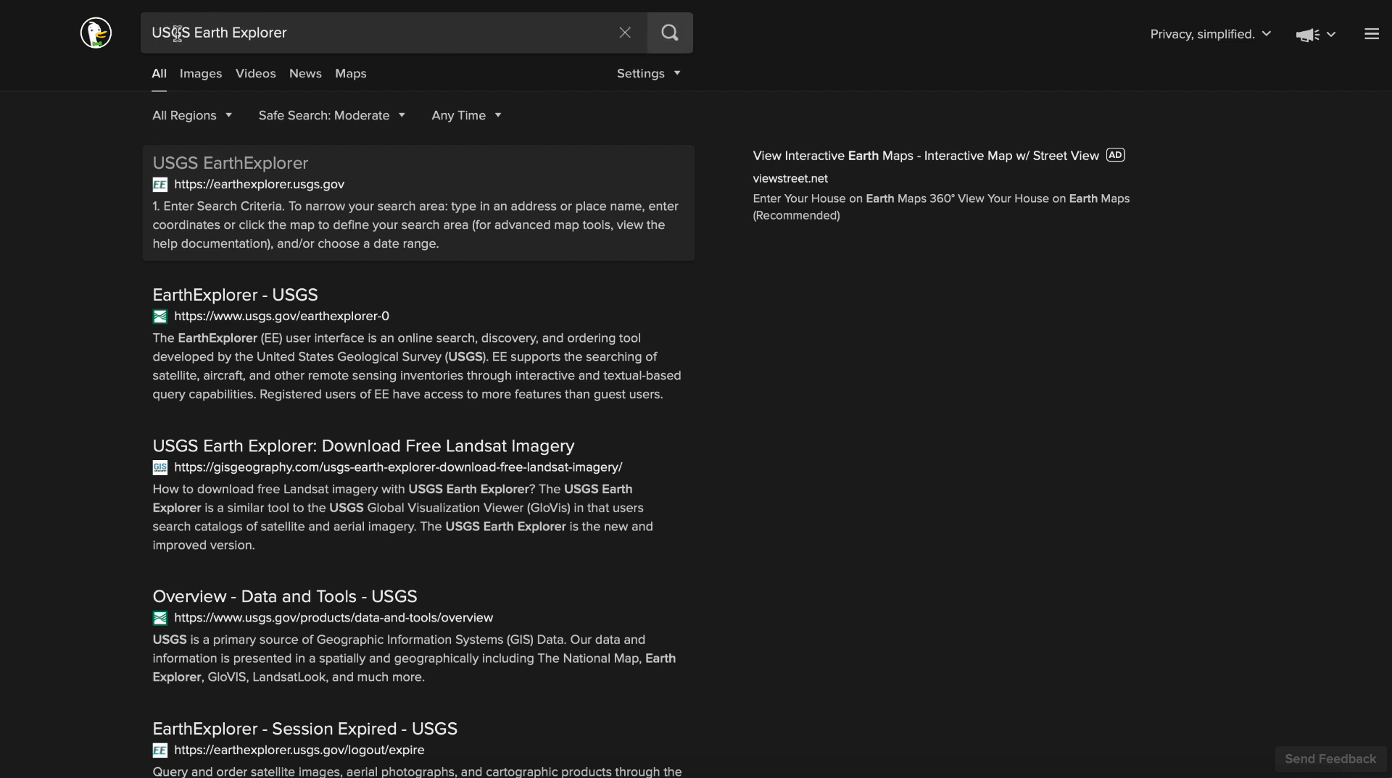
Open the USGS EarthExplorer website from the search results for USGS Earth Explorer
{"action": "left_click_drag", "start_coordinate": [192, 32], "coordinate": [297, 33]}
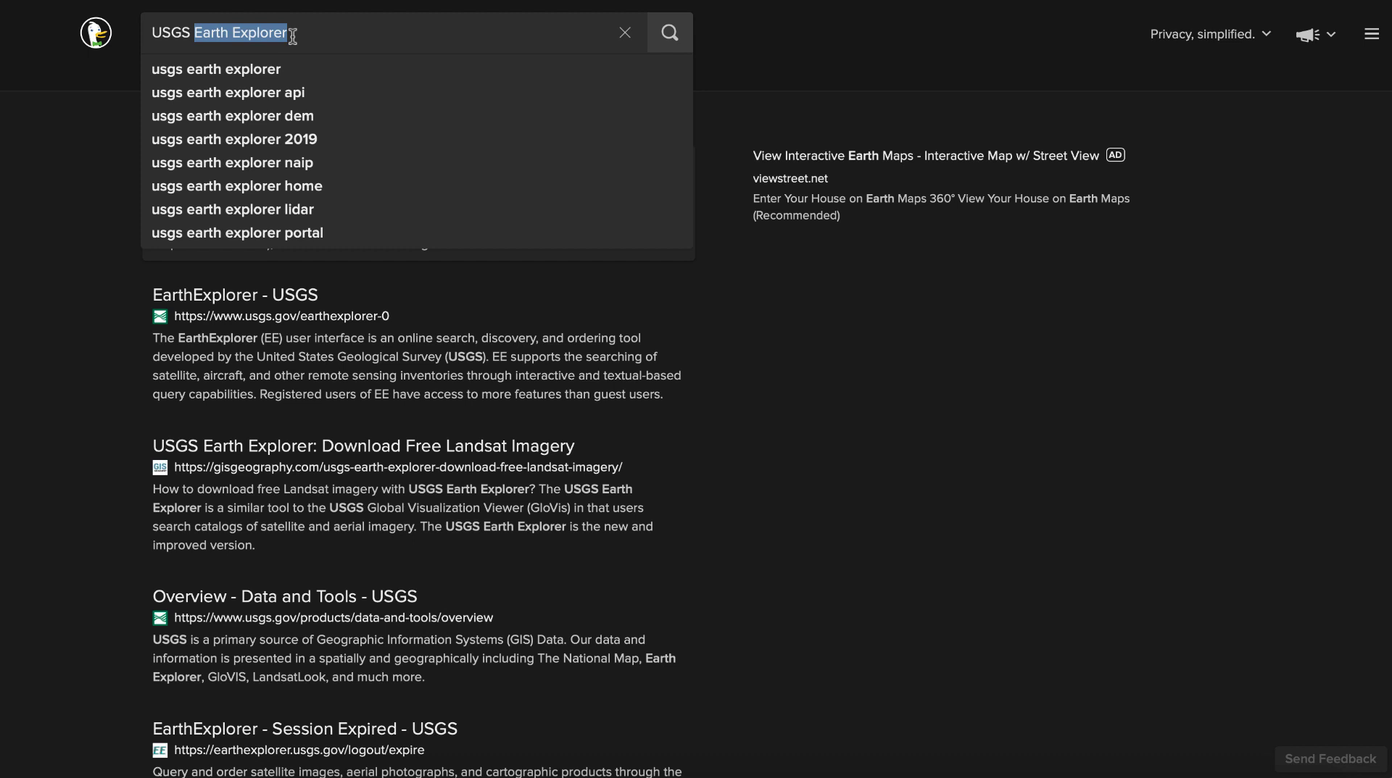
{"action": "left_click", "coordinate": [297, 32]}
{"action": "left_click", "coordinate": [972, 272]}
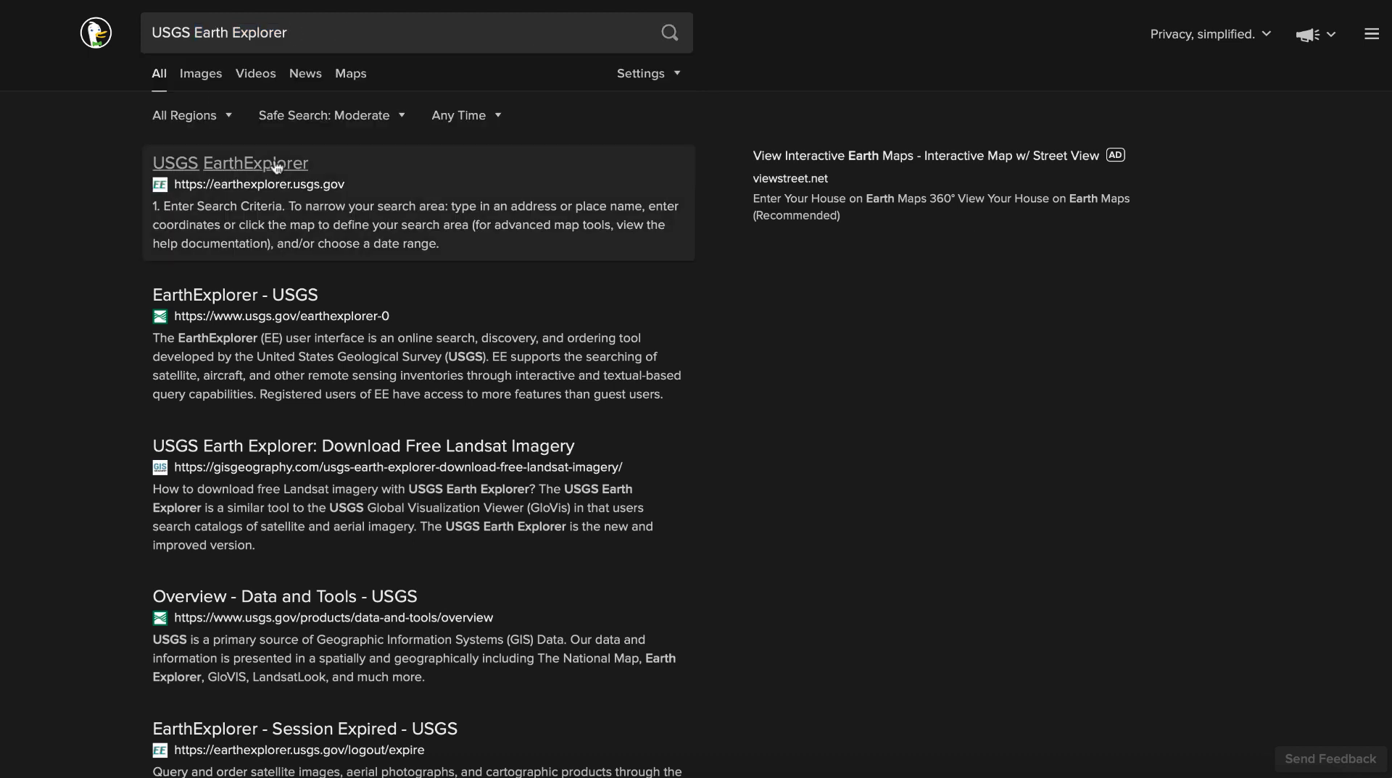
{"action": "left_click", "coordinate": [251, 163]}
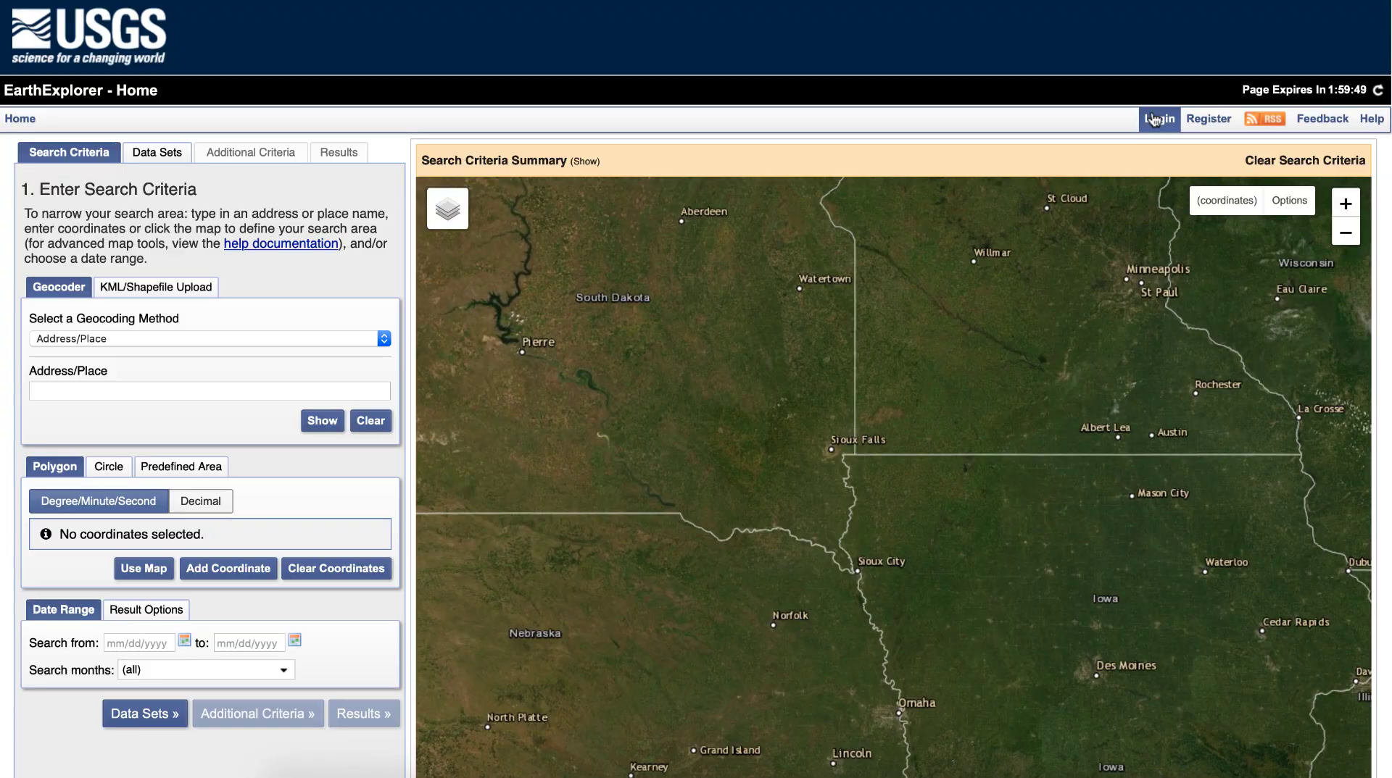
Look up Chapel Hill by address/place and add Chapel Hill, NC, USA as a coordinate on the map
{"action": "scroll", "coordinate": [1154, 120], "scroll_direction": "down", "scroll_amount": 4}
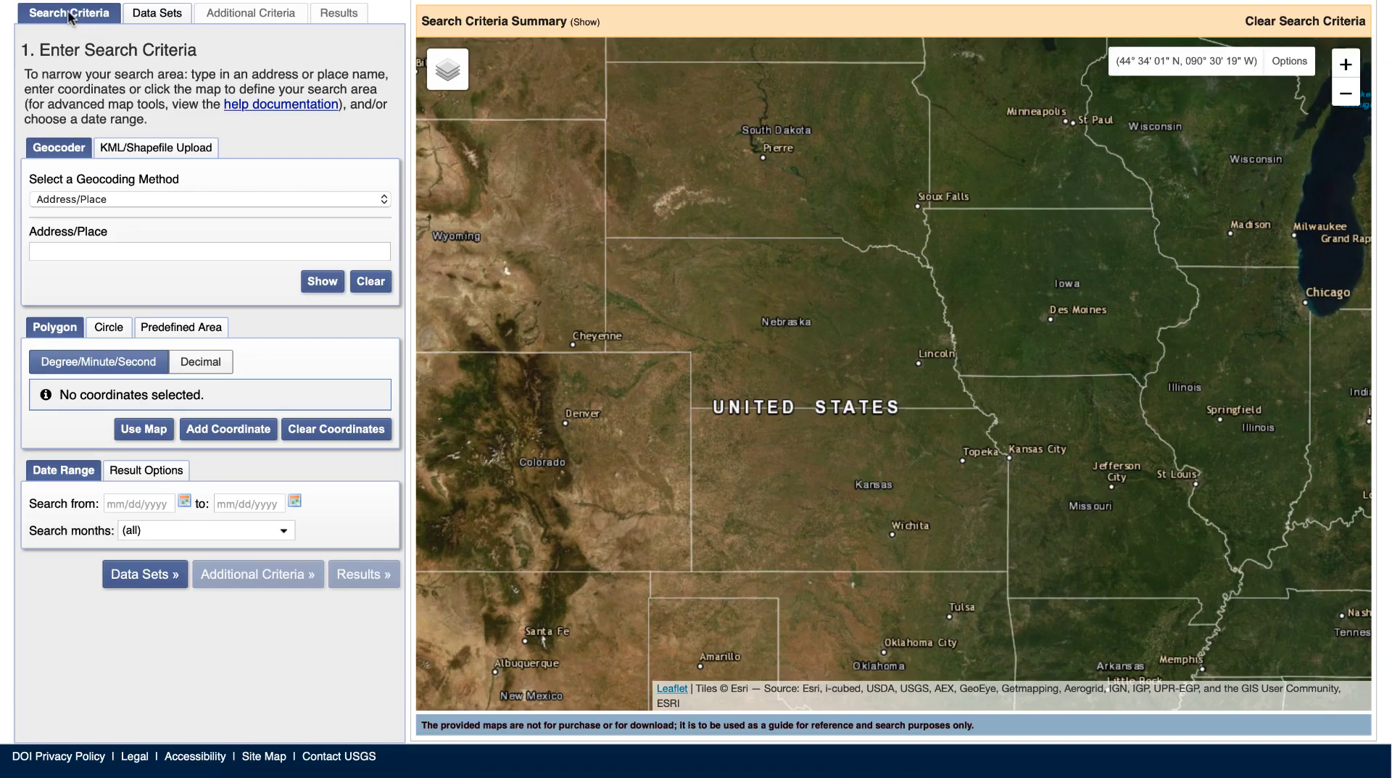
{"action": "left_click", "coordinate": [84, 250]}
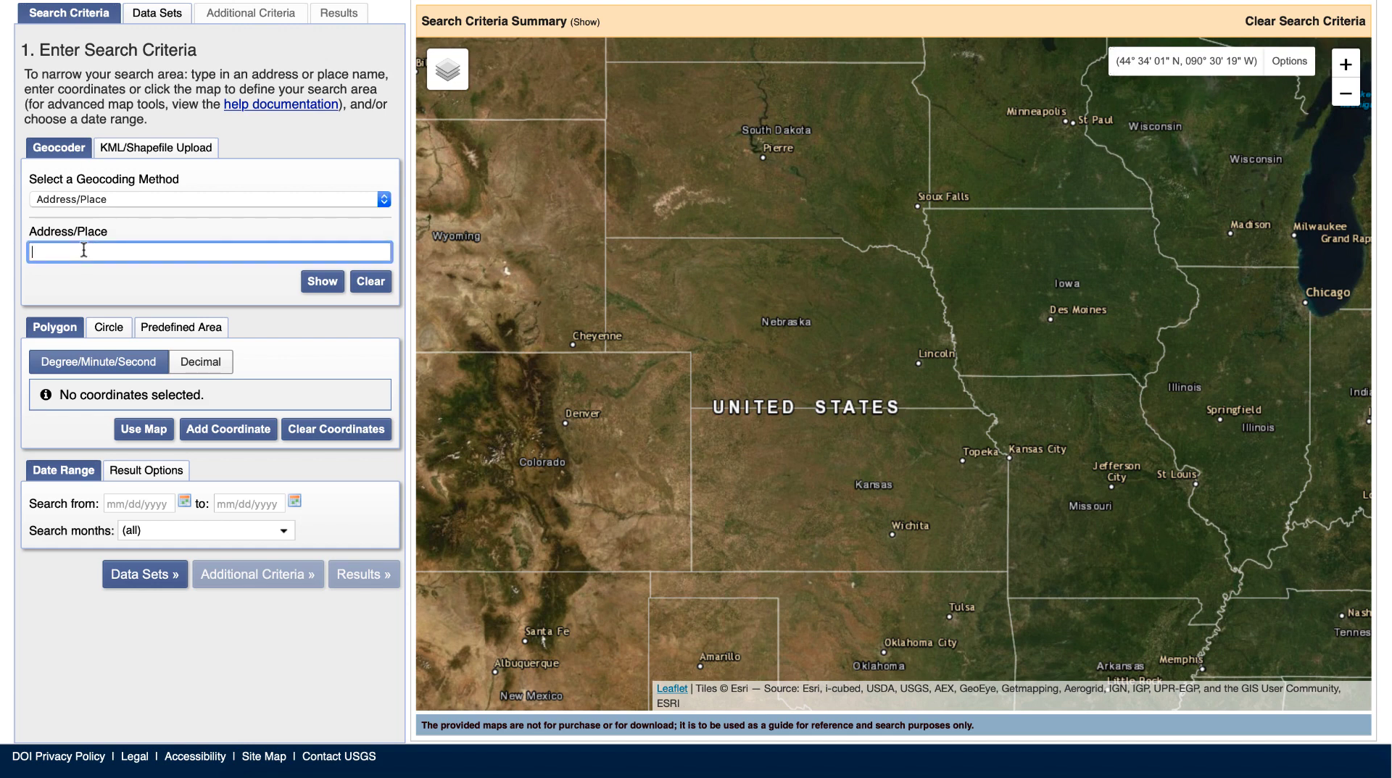
{"action": "type", "text": "Chapel Hill"}
{"action": "key", "text": "Return"}
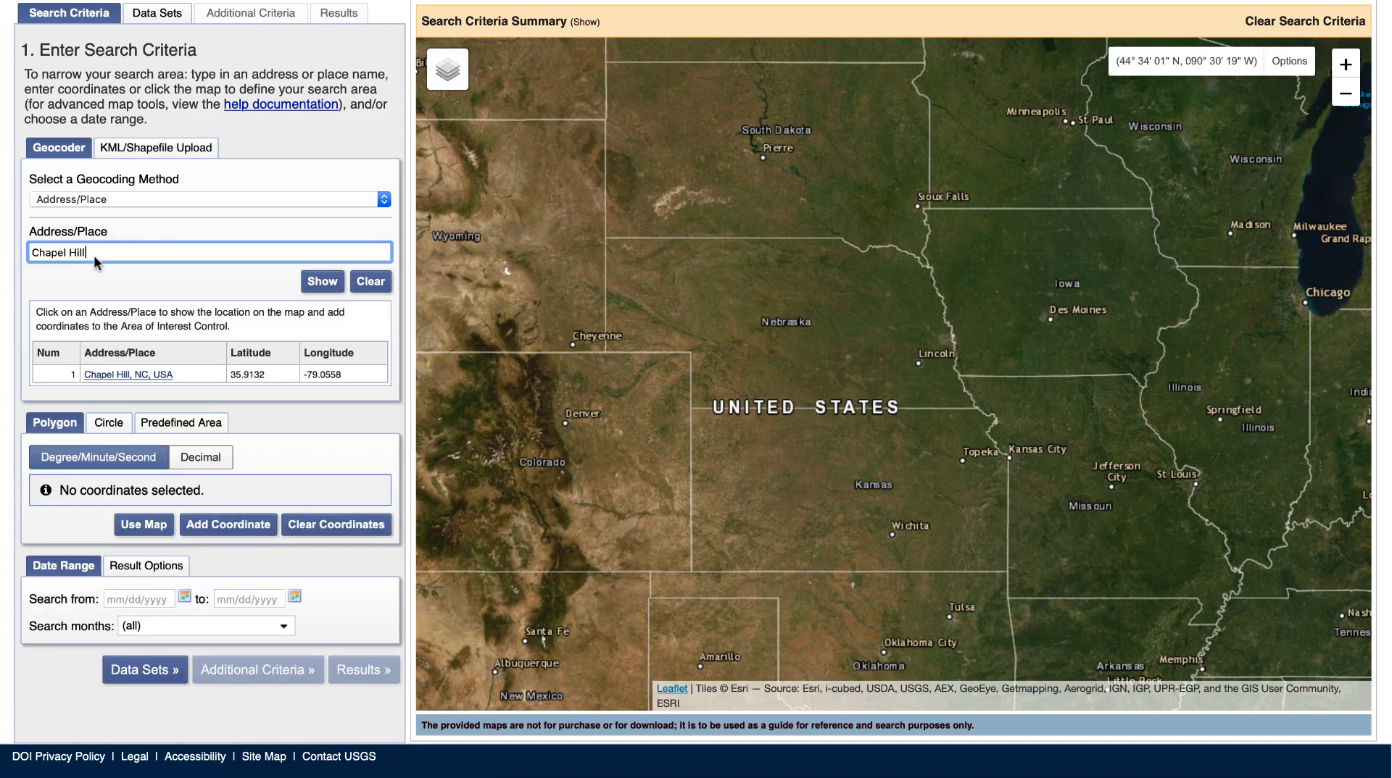
{"action": "left_click", "coordinate": [128, 374]}
Replace the Chapel Hill coordinate with a four-corner search polygon around the Volleyball Court area, from Craige North to Koury
{"action": "scroll", "coordinate": [873, 378], "scroll_direction": "up", "scroll_amount": 5}
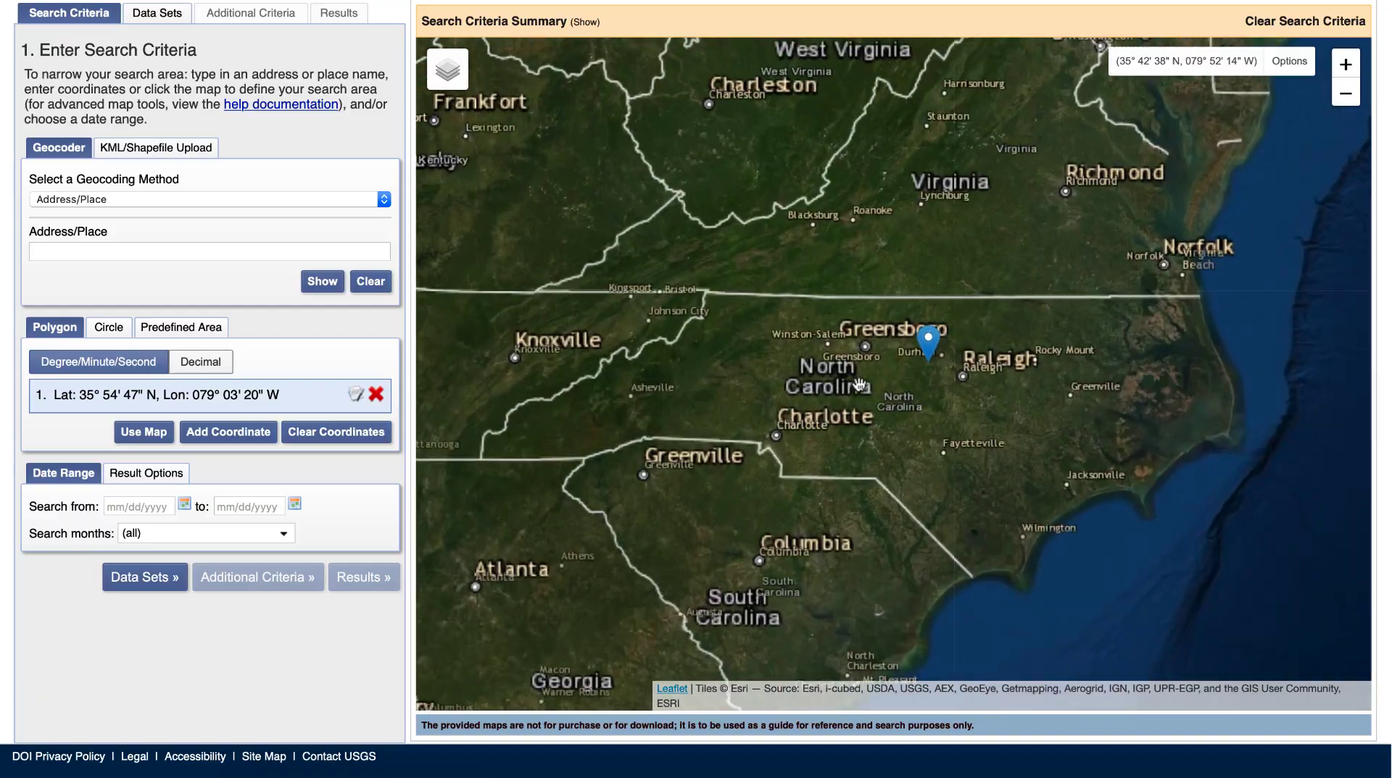
{"action": "scroll", "coordinate": [856, 442], "scroll_direction": "up", "scroll_amount": 4}
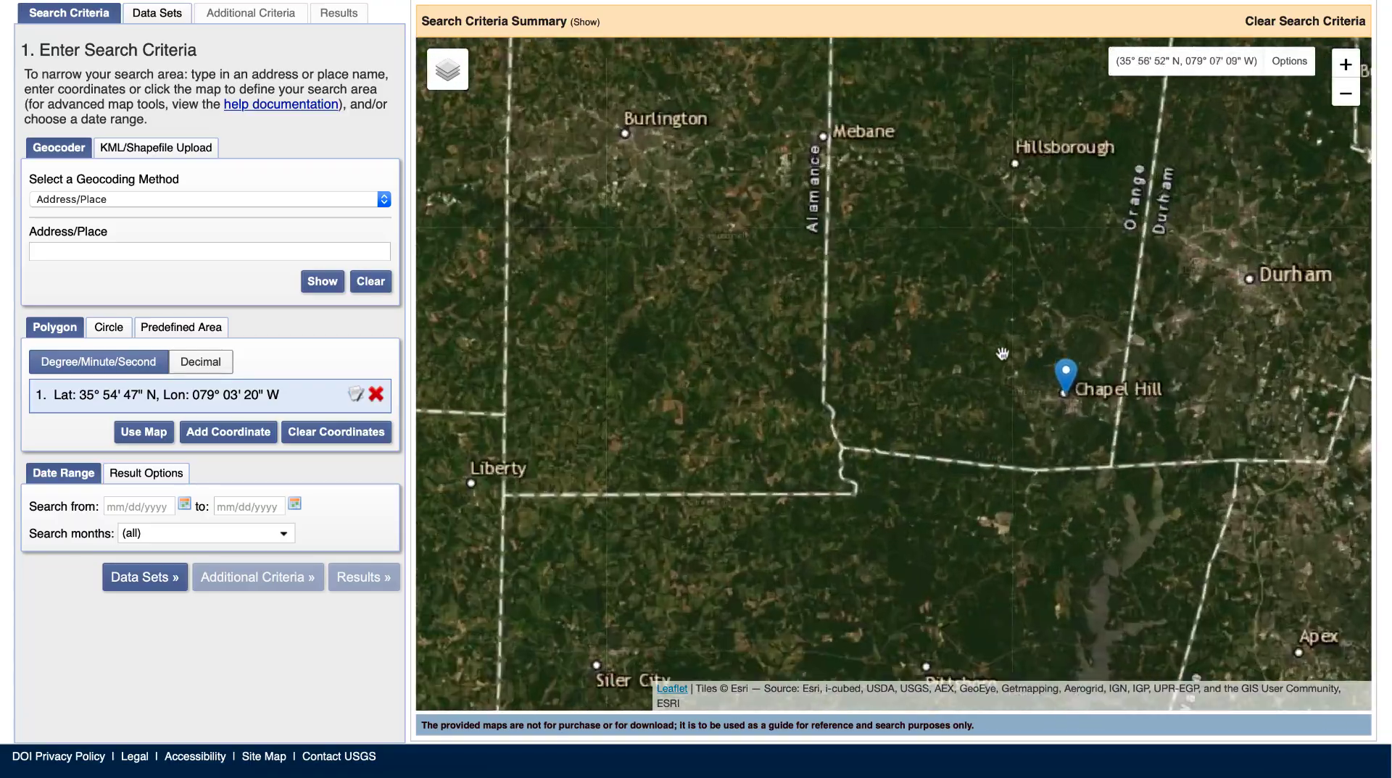
{"action": "scroll", "coordinate": [937, 349], "scroll_direction": "up", "scroll_amount": 5}
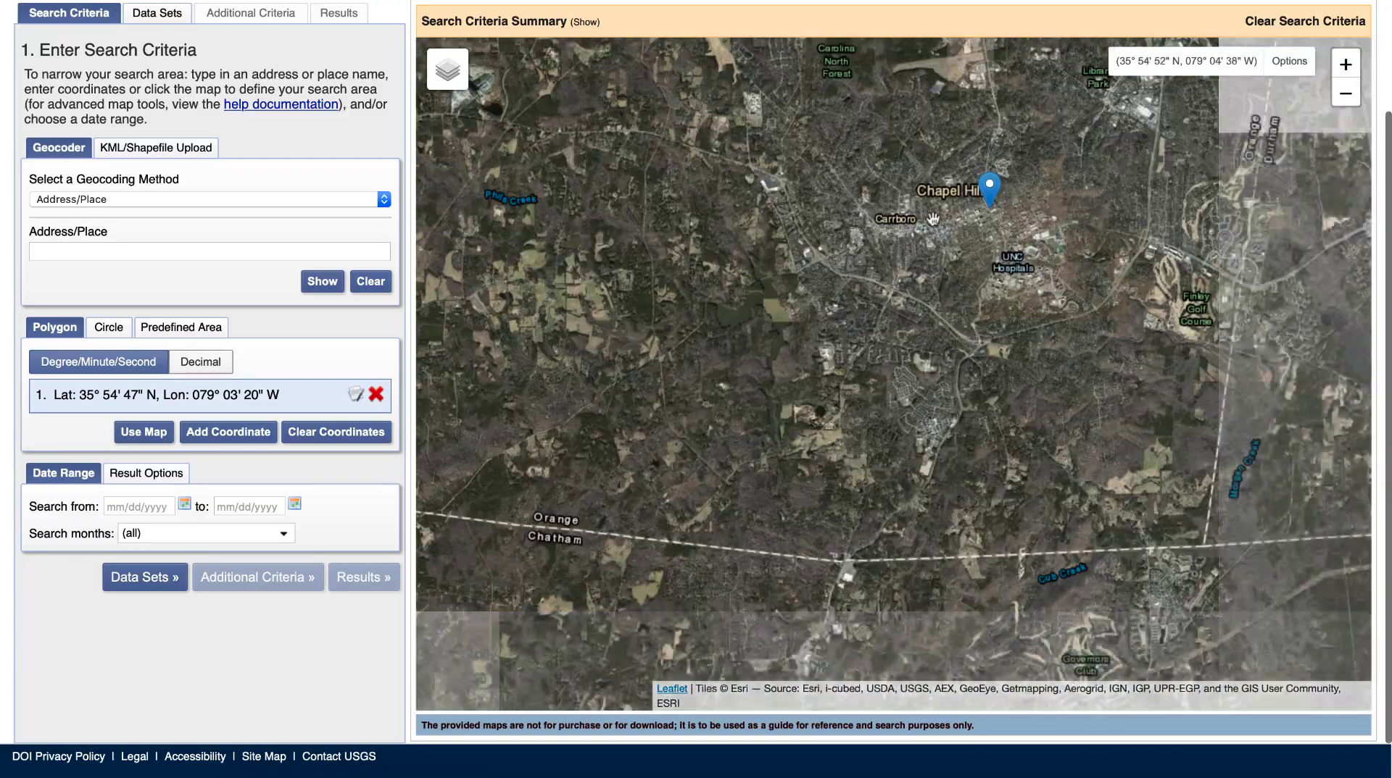
{"action": "scroll", "coordinate": [942, 261], "scroll_direction": "up", "scroll_amount": 4}
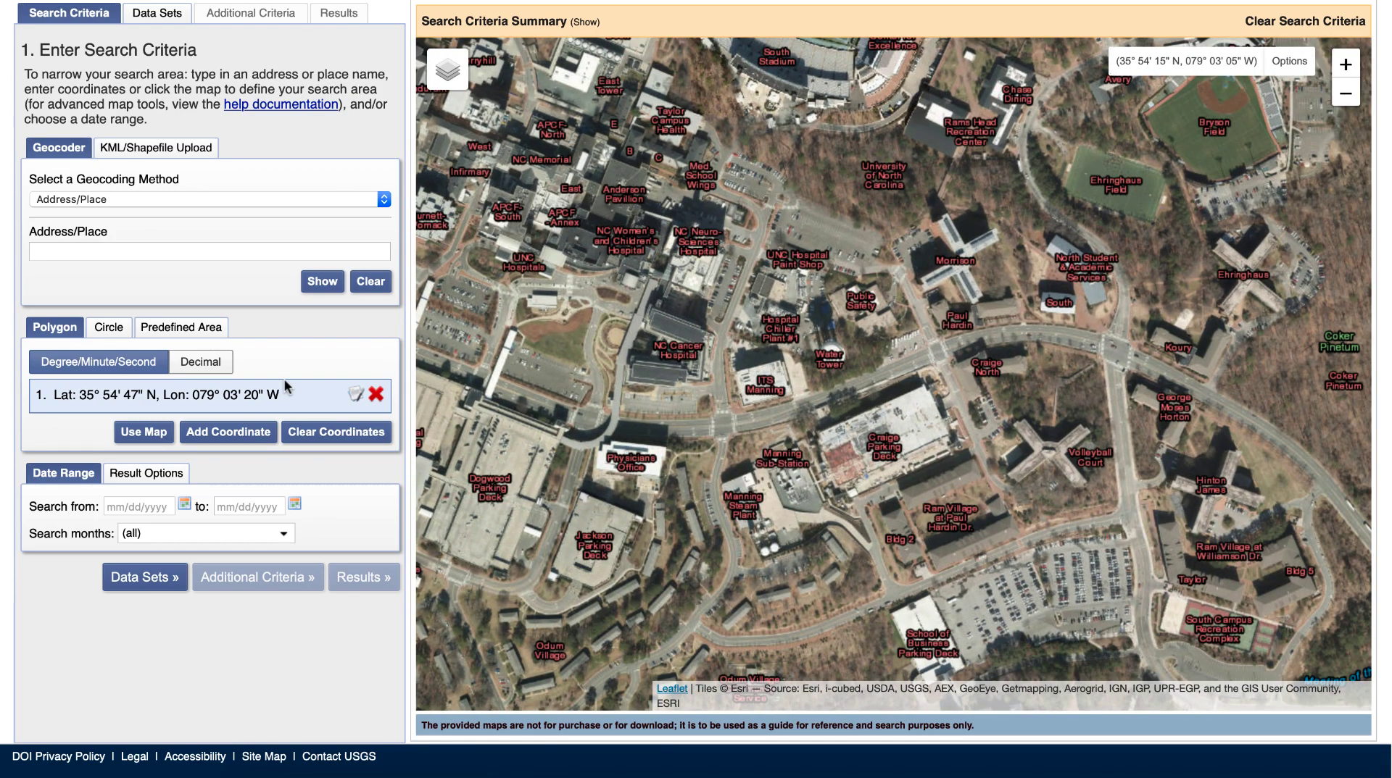
{"action": "left_click", "coordinate": [375, 395]}
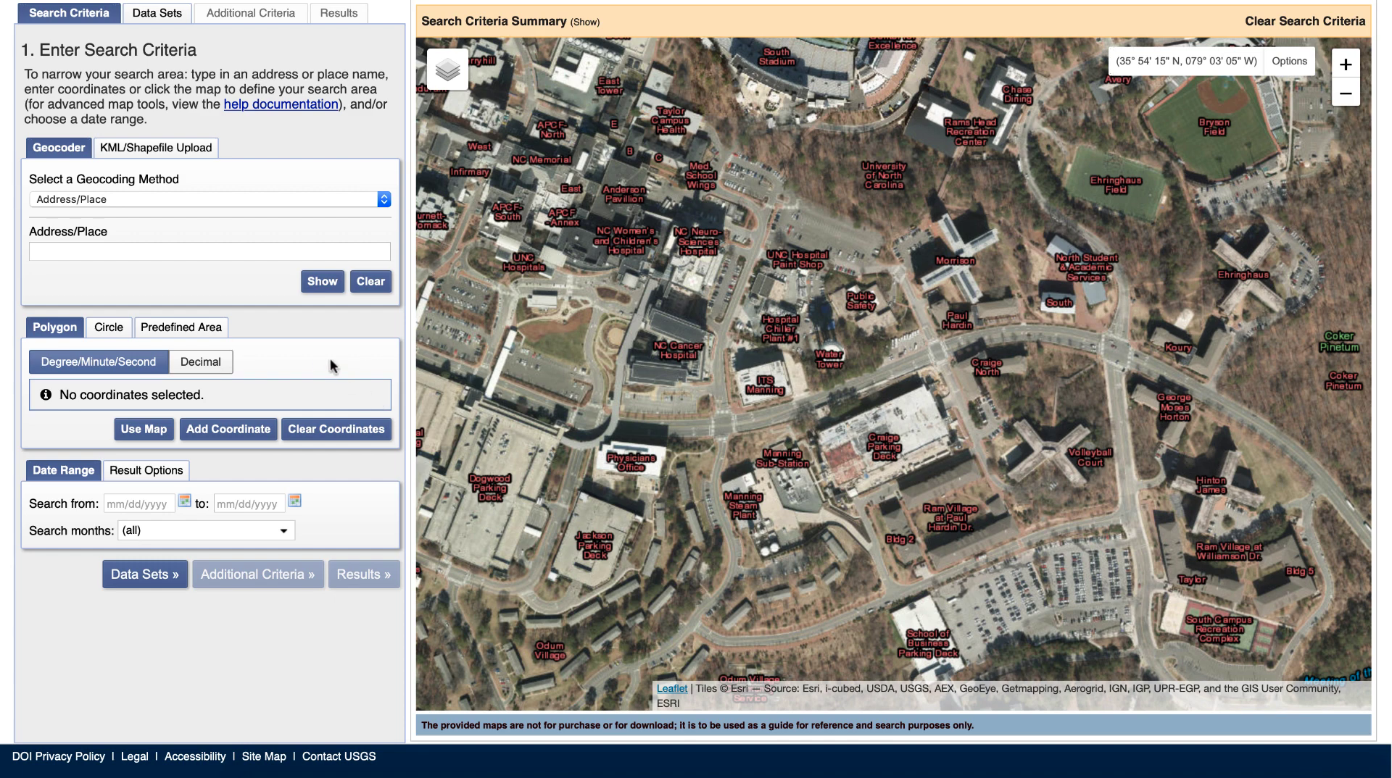
{"action": "left_click", "coordinate": [957, 360]}
{"action": "left_click", "coordinate": [928, 563]}
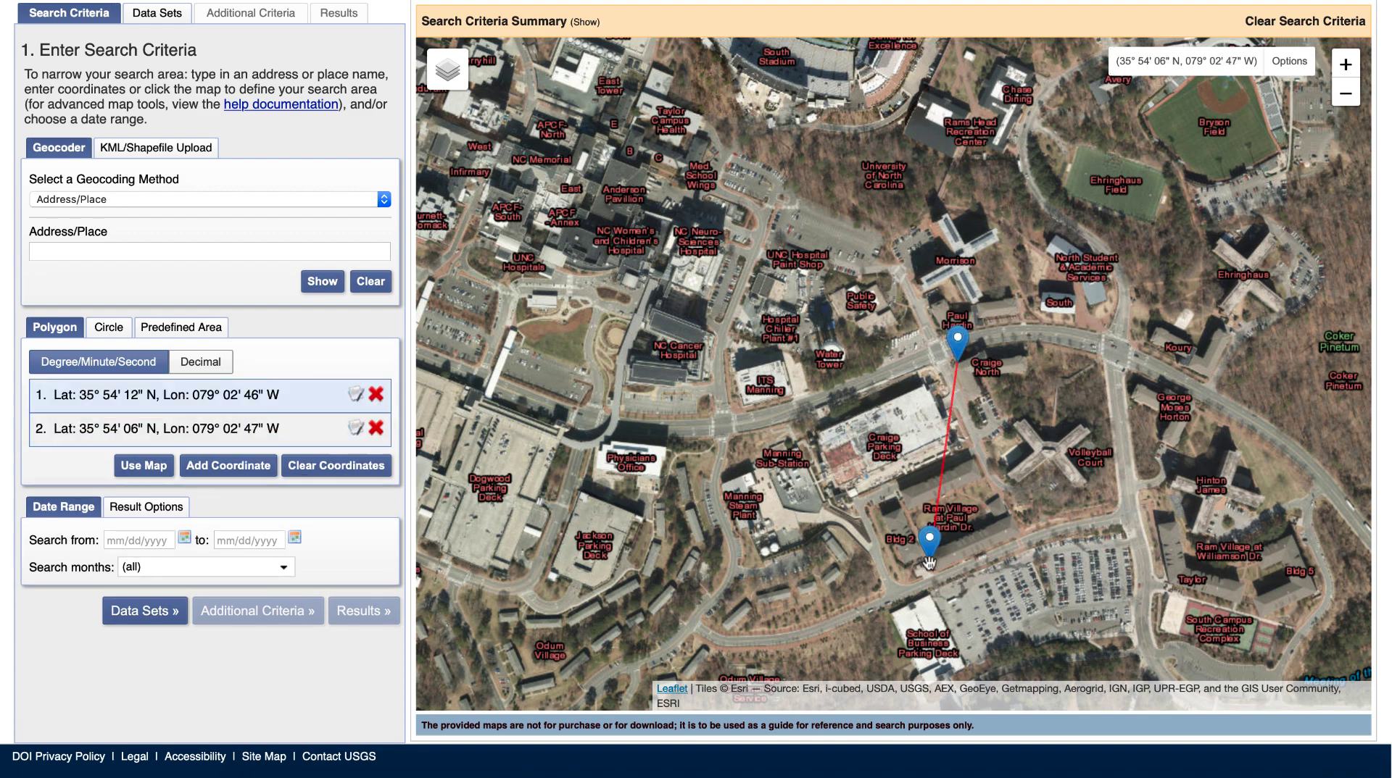
{"action": "left_click", "coordinate": [1183, 558]}
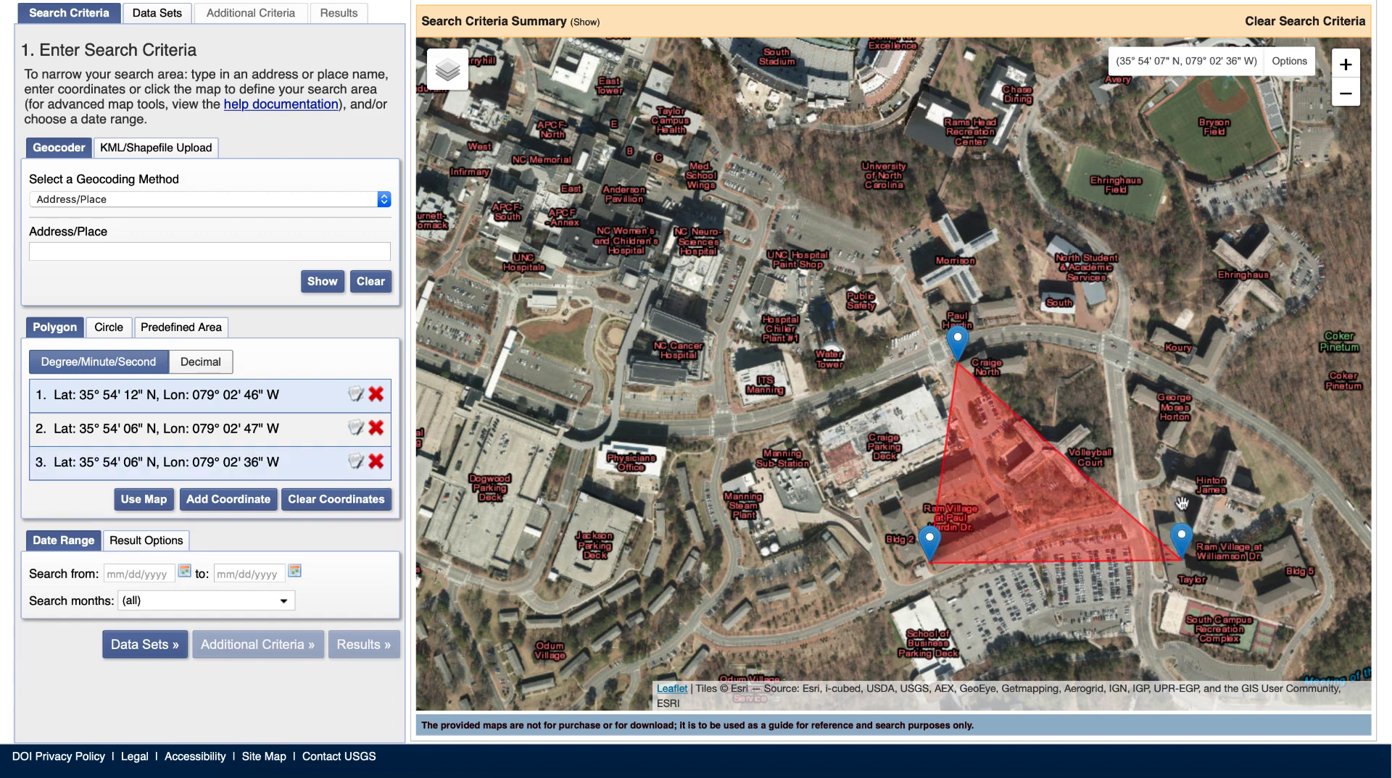
{"action": "left_click", "coordinate": [1198, 363]}
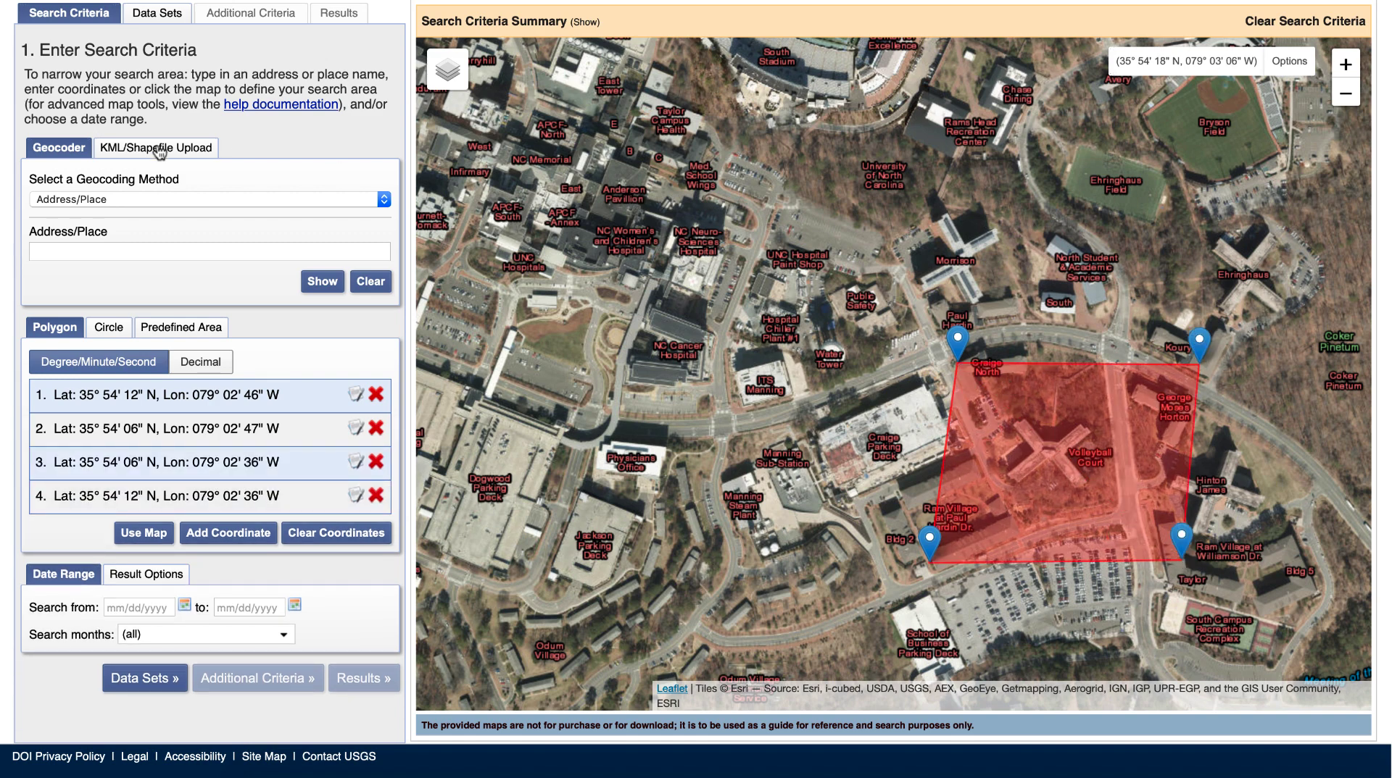
Set the search date range from 01/01/1950 to 01/01/1970
{"action": "scroll", "coordinate": [196, 107], "scroll_direction": "down", "scroll_amount": 2}
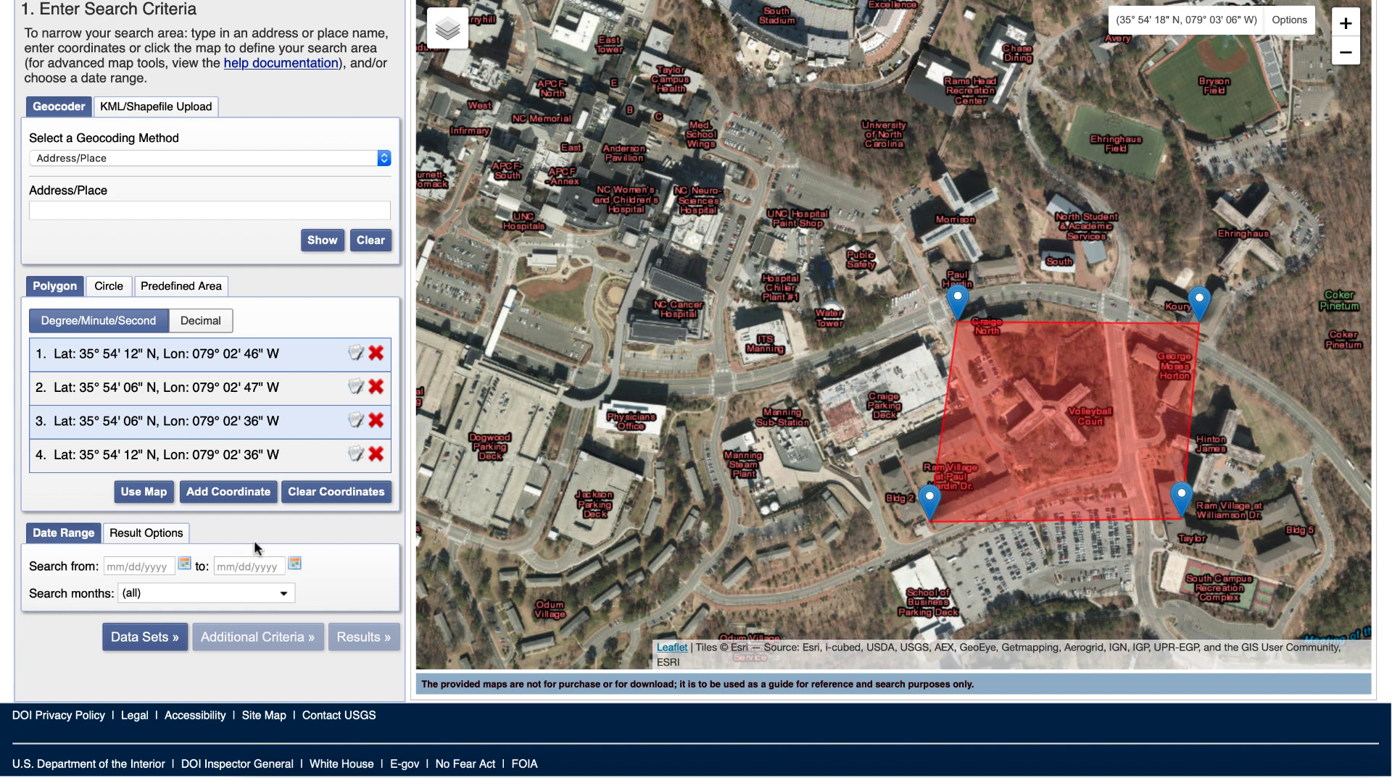
{"action": "left_click", "coordinate": [113, 566]}
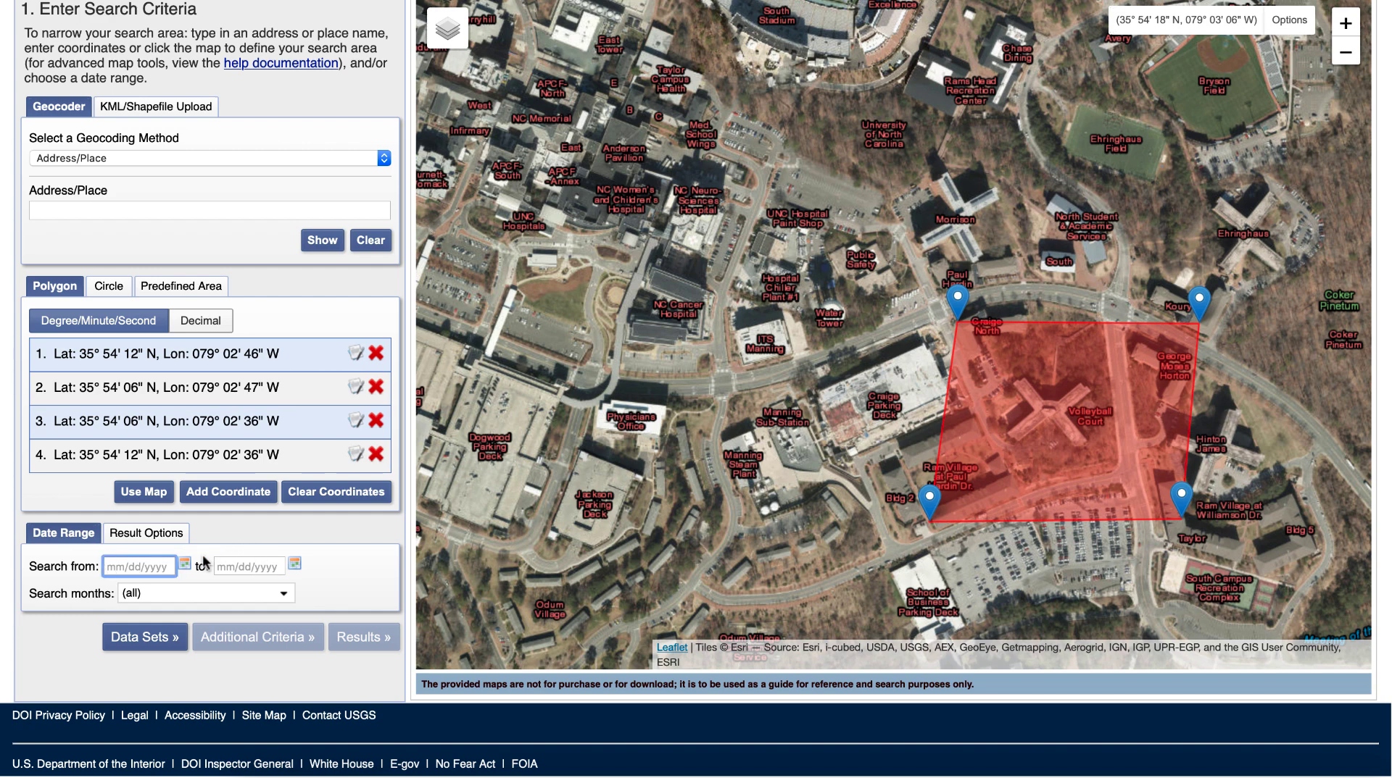
{"action": "type", "text": "01/01/1950"}
{"action": "left_click_drag", "start_coordinate": [158, 567], "coordinate": [75, 568]}
{"action": "key", "text": "ctrl+c"}
{"action": "left_click", "coordinate": [233, 566]}
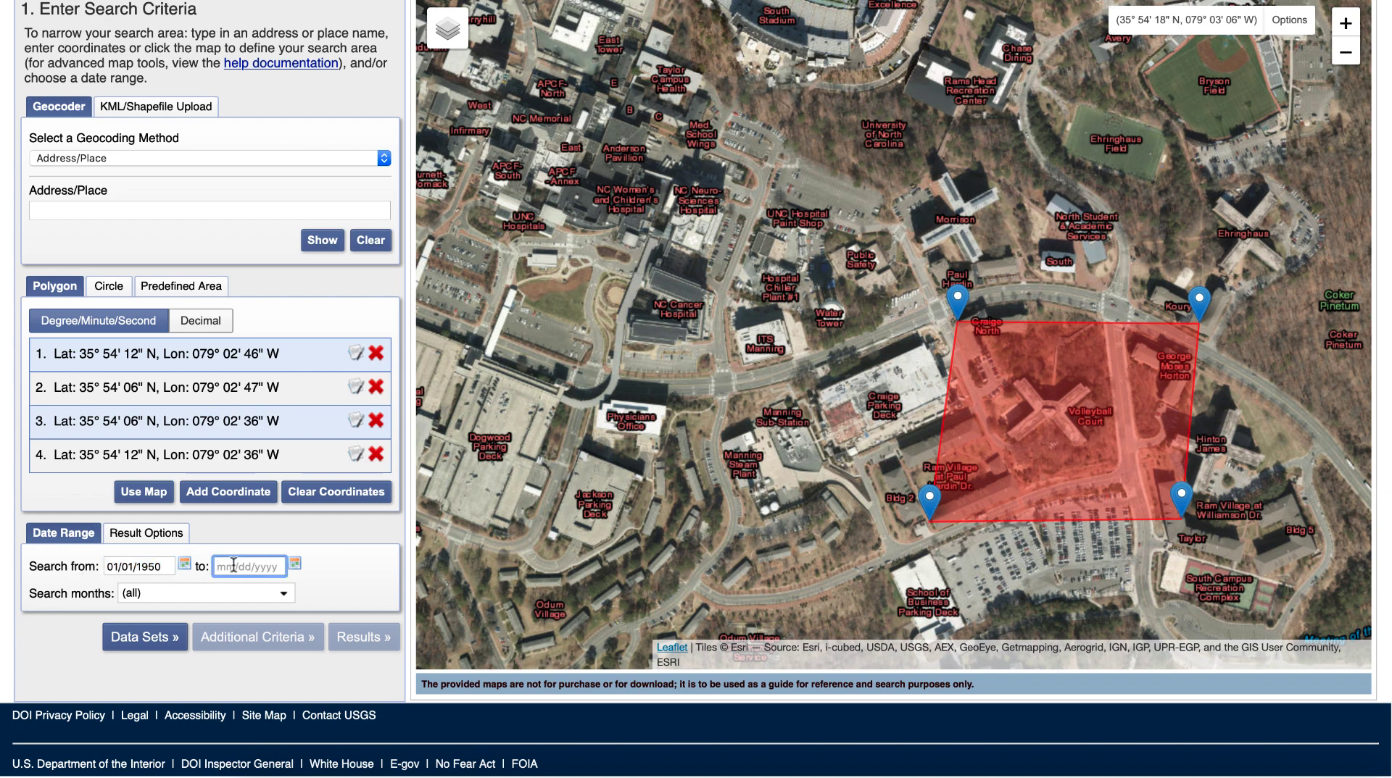
{"action": "key", "text": "ctrl+v"}
{"action": "type", "text": "70"}
Select the Aerial Photo Single Frames data set under Aerial Imagery and run the search
{"action": "scroll", "coordinate": [255, 130], "scroll_direction": "up", "scroll_amount": 3}
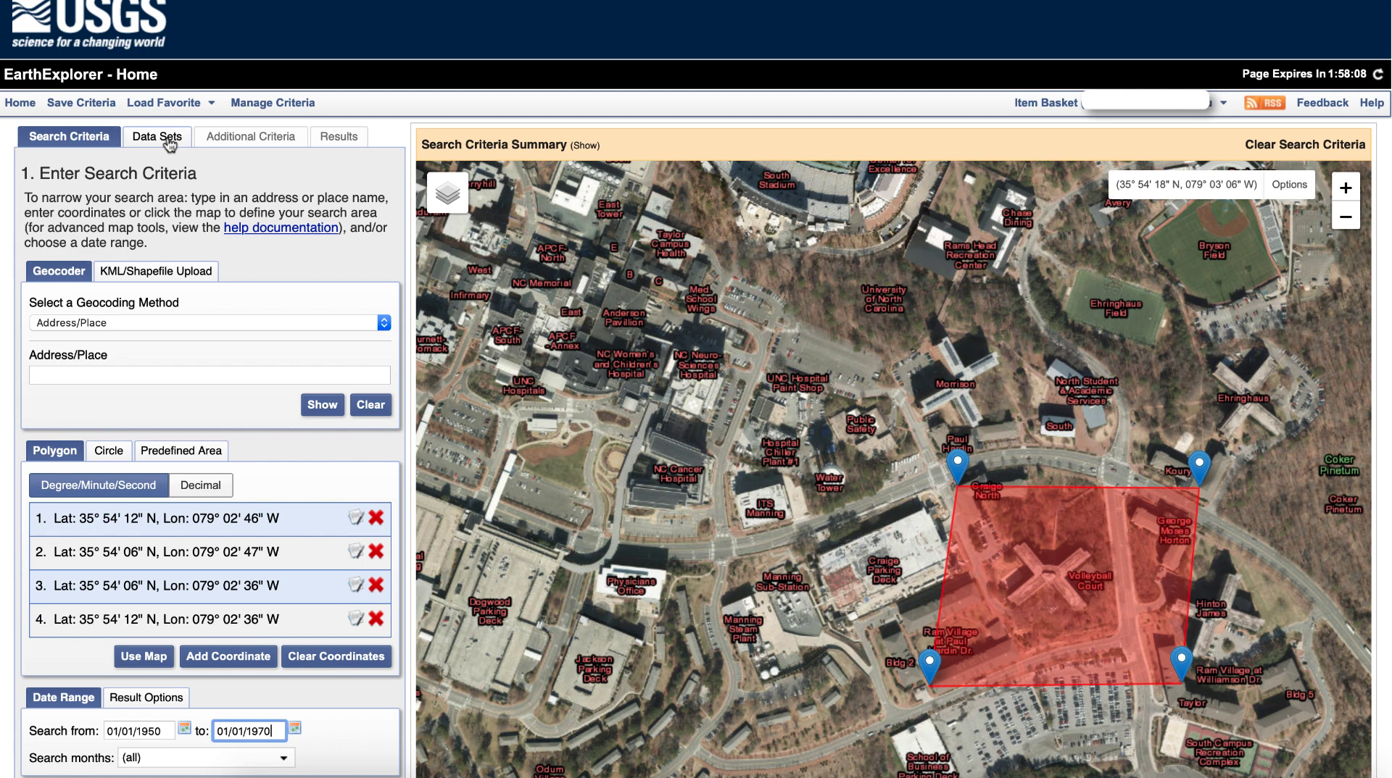
{"action": "left_click", "coordinate": [168, 141]}
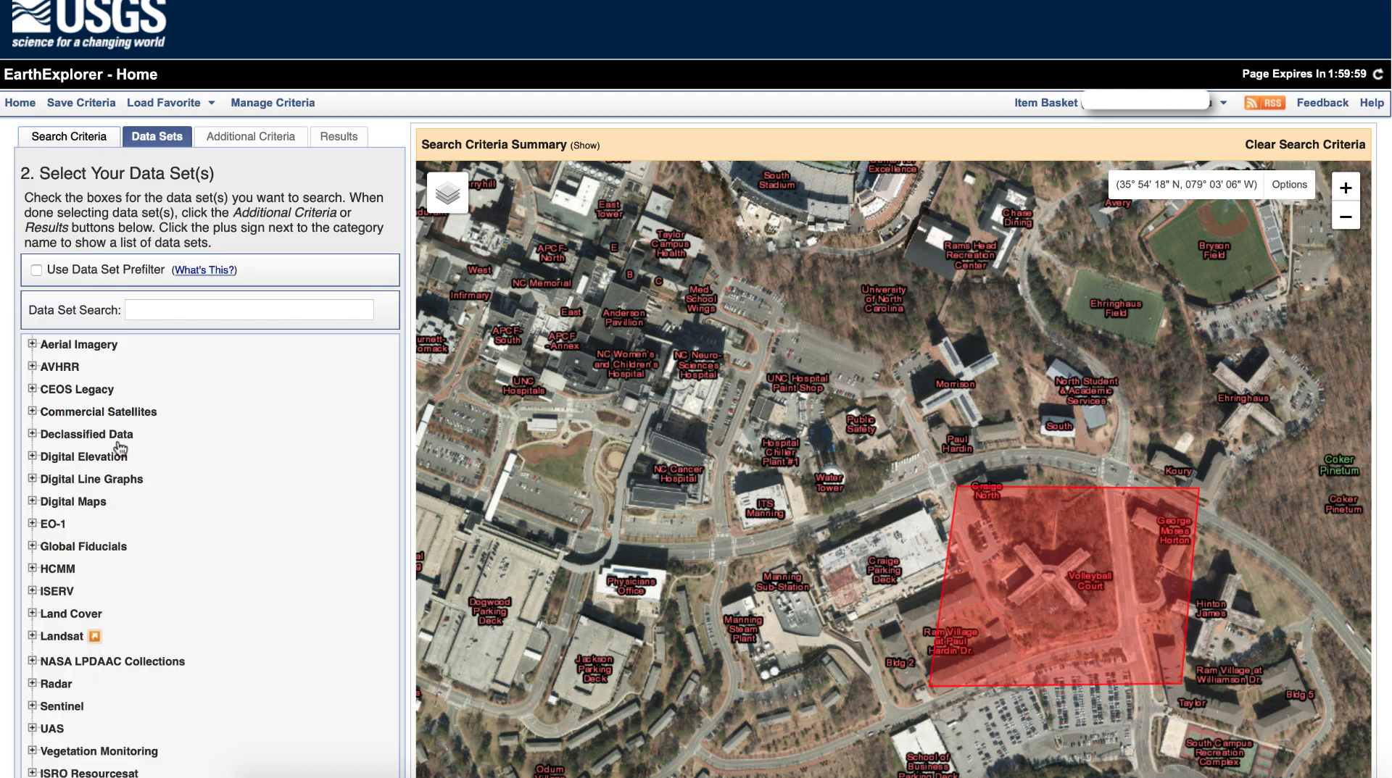
{"action": "left_click", "coordinate": [33, 345]}
{"action": "scroll", "coordinate": [236, 363], "scroll_direction": "down", "scroll_amount": 1}
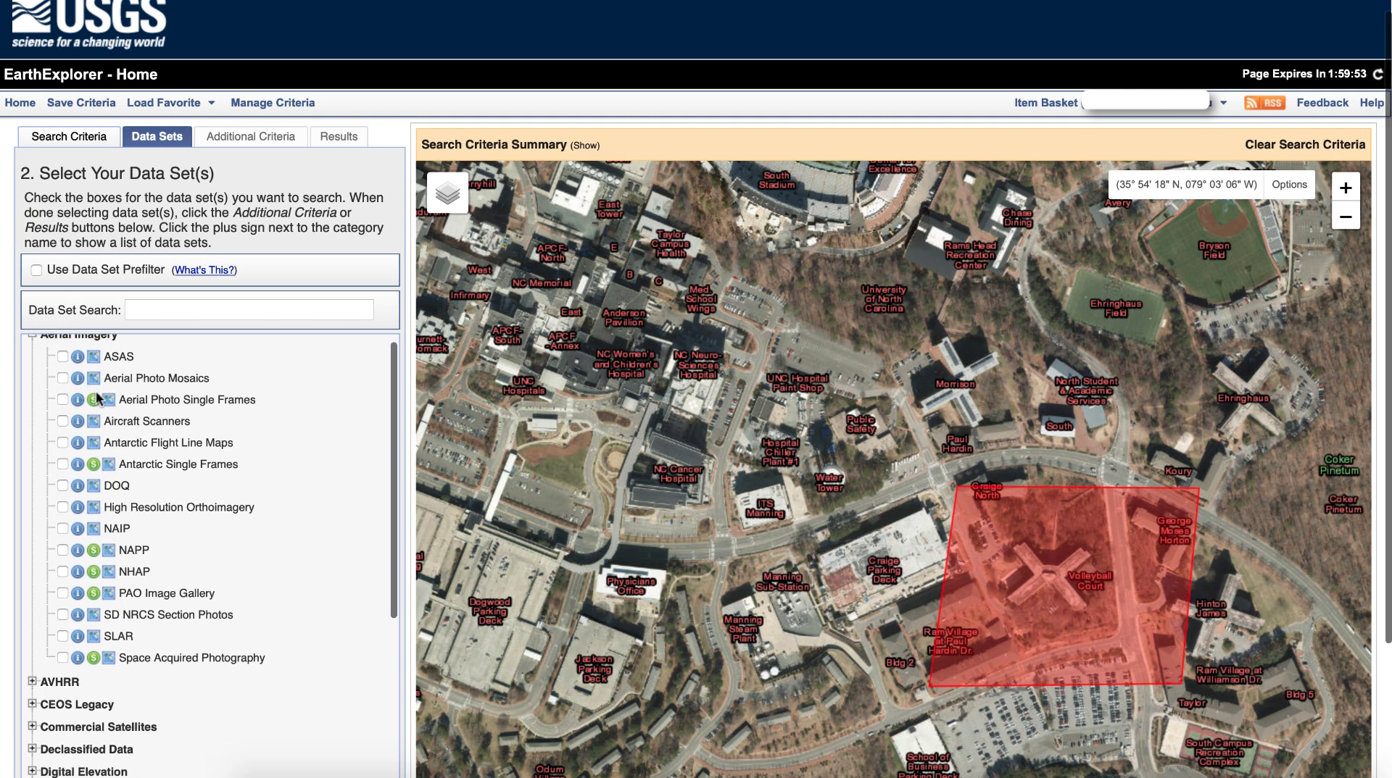
{"action": "left_click", "coordinate": [210, 401]}
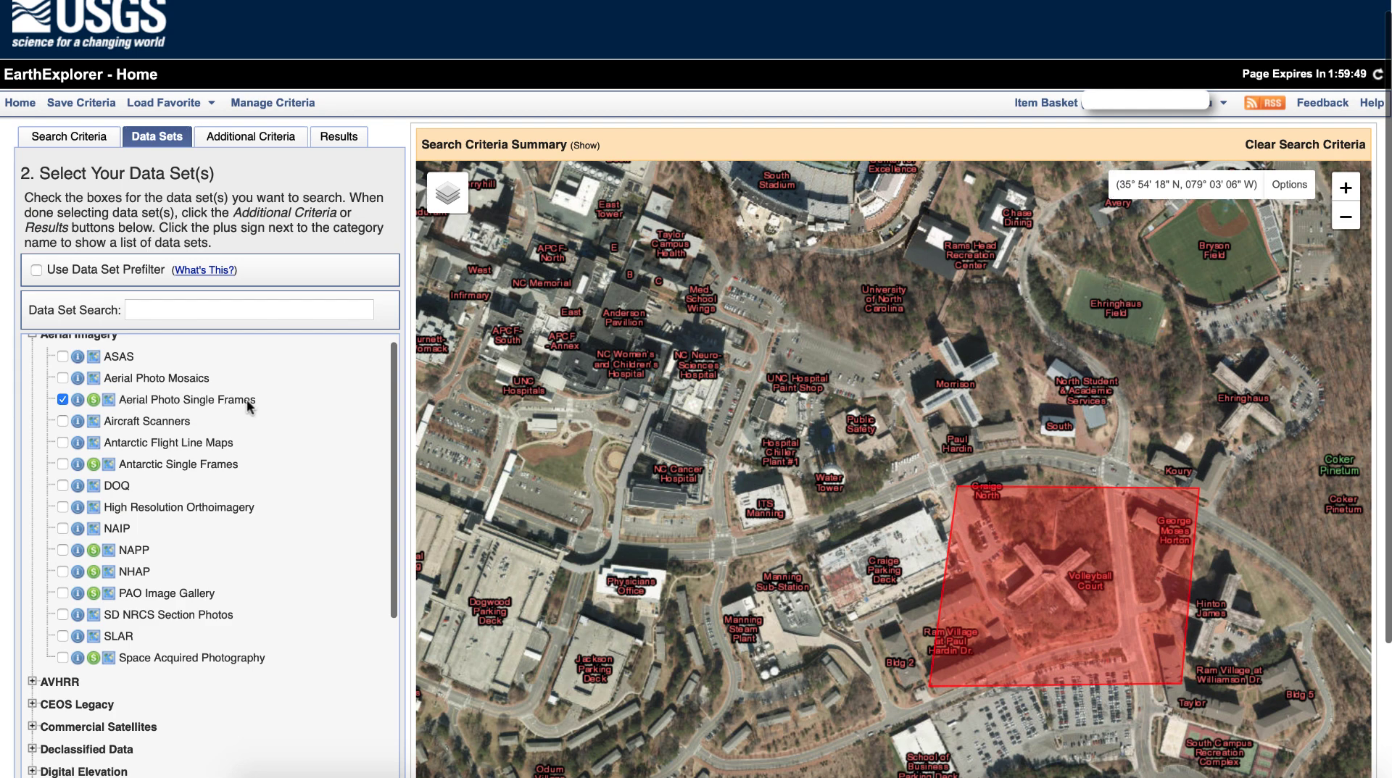
{"action": "left_click", "coordinate": [137, 401]}
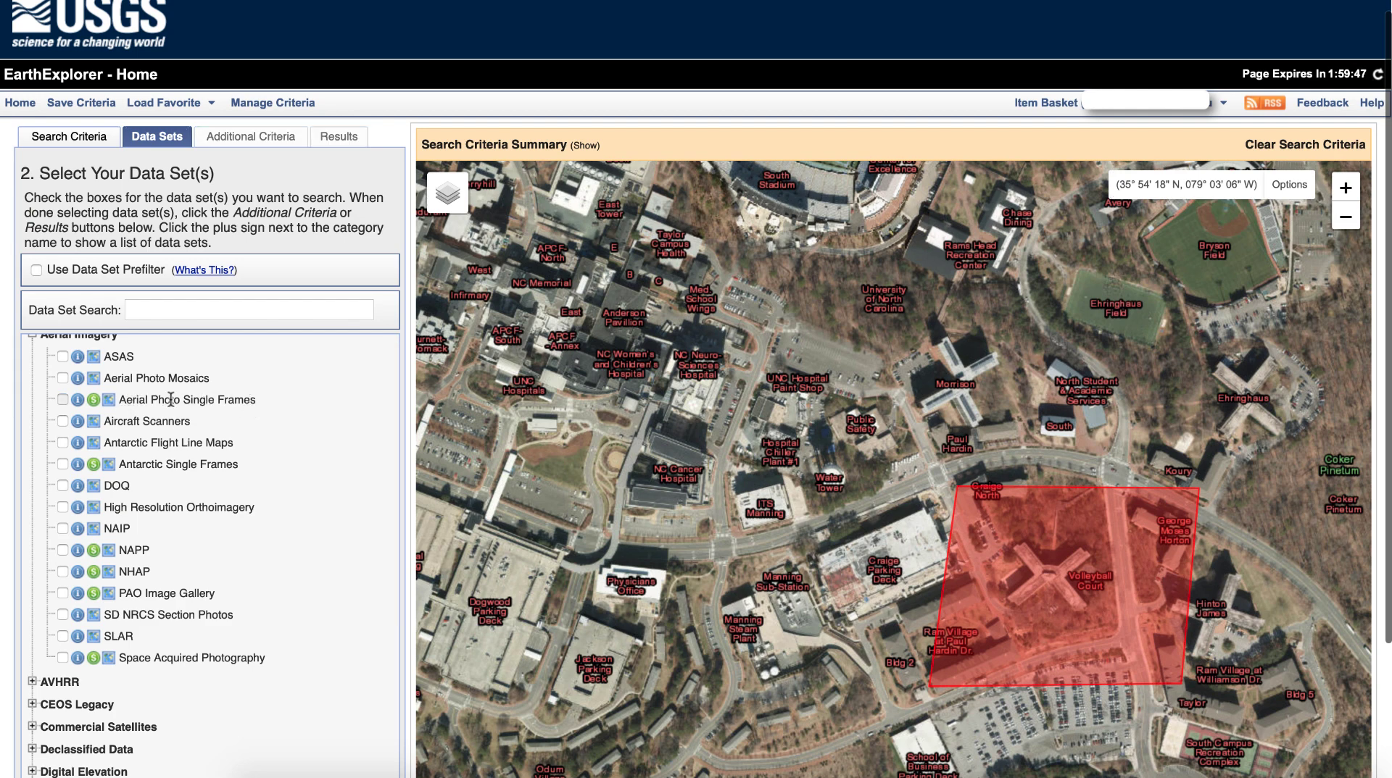
{"action": "left_click", "coordinate": [228, 399]}
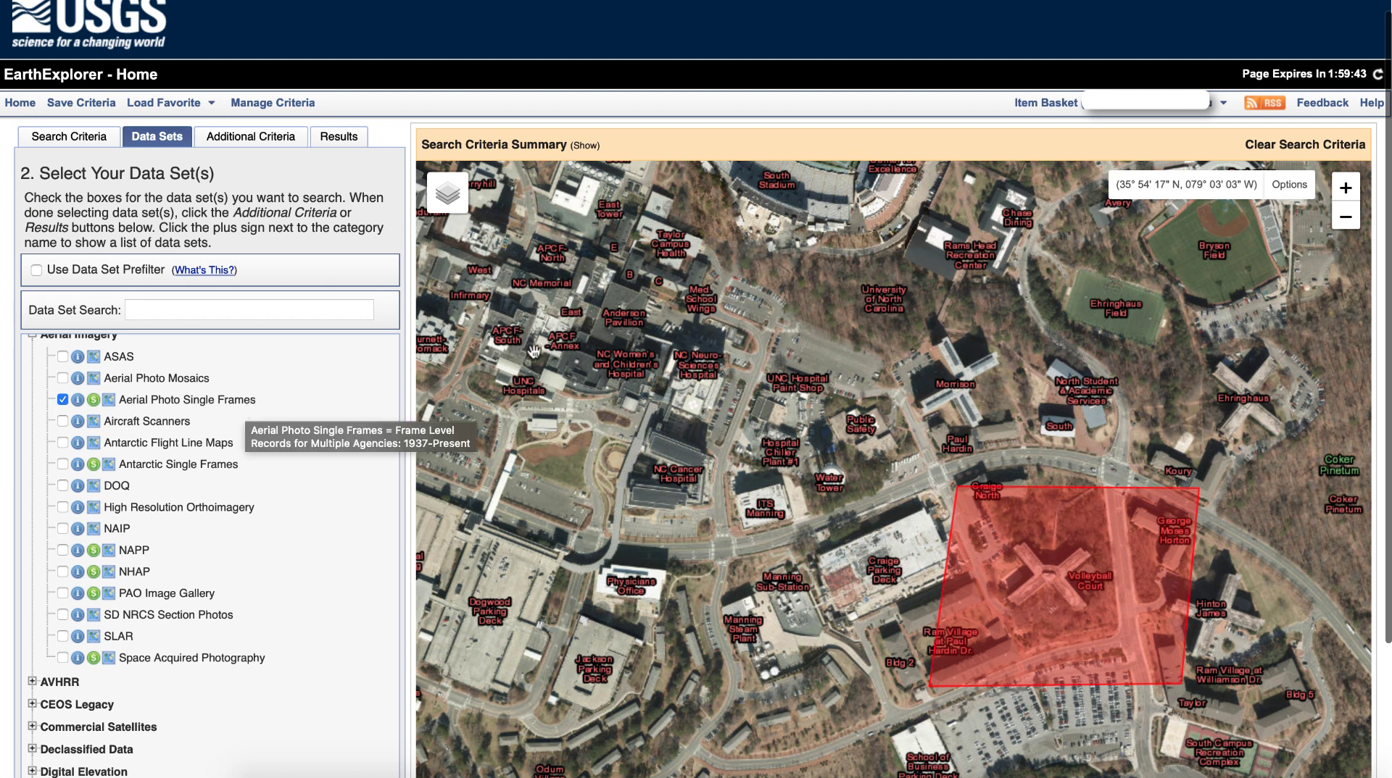
{"action": "left_click", "coordinate": [349, 142]}
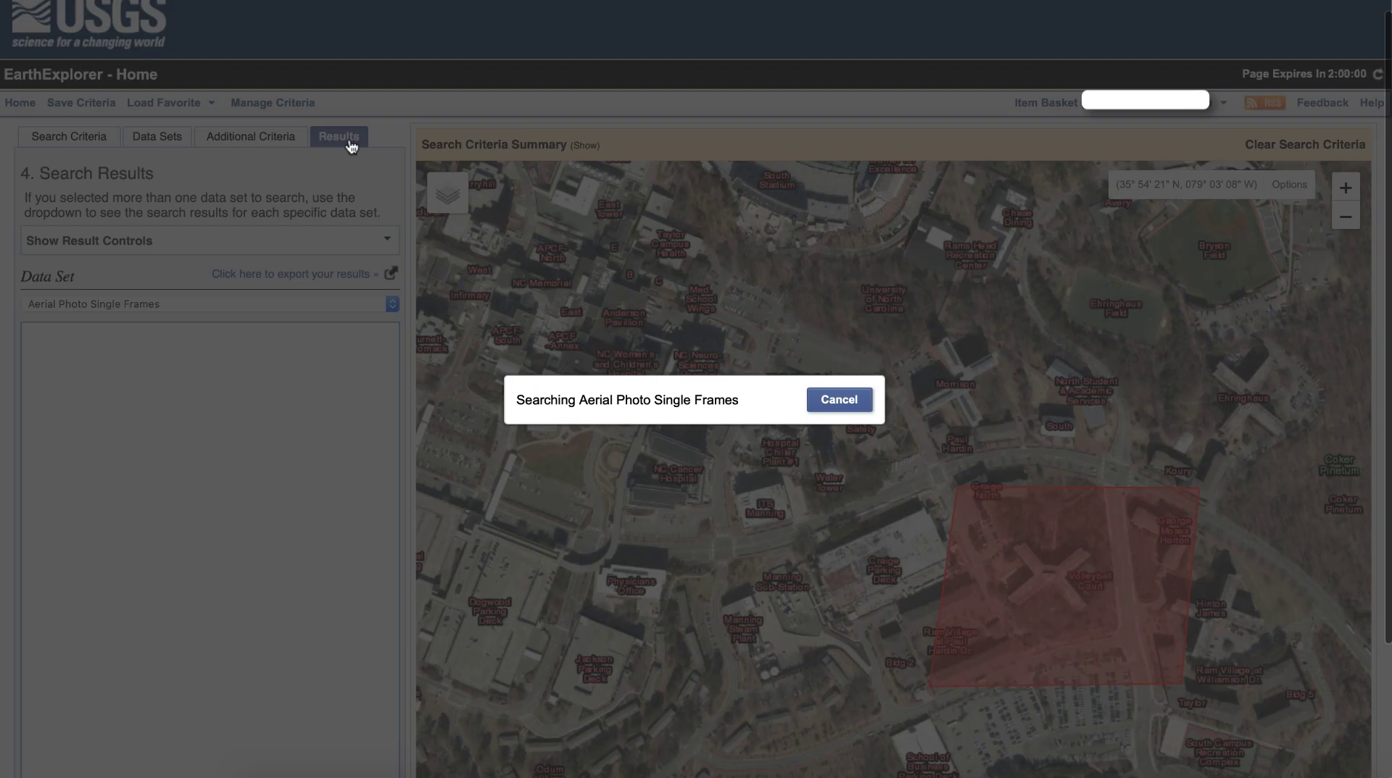
Show the map footprints of the first three aerial photo results
{"action": "scroll", "coordinate": [331, 425], "scroll_direction": "down", "scroll_amount": 1}
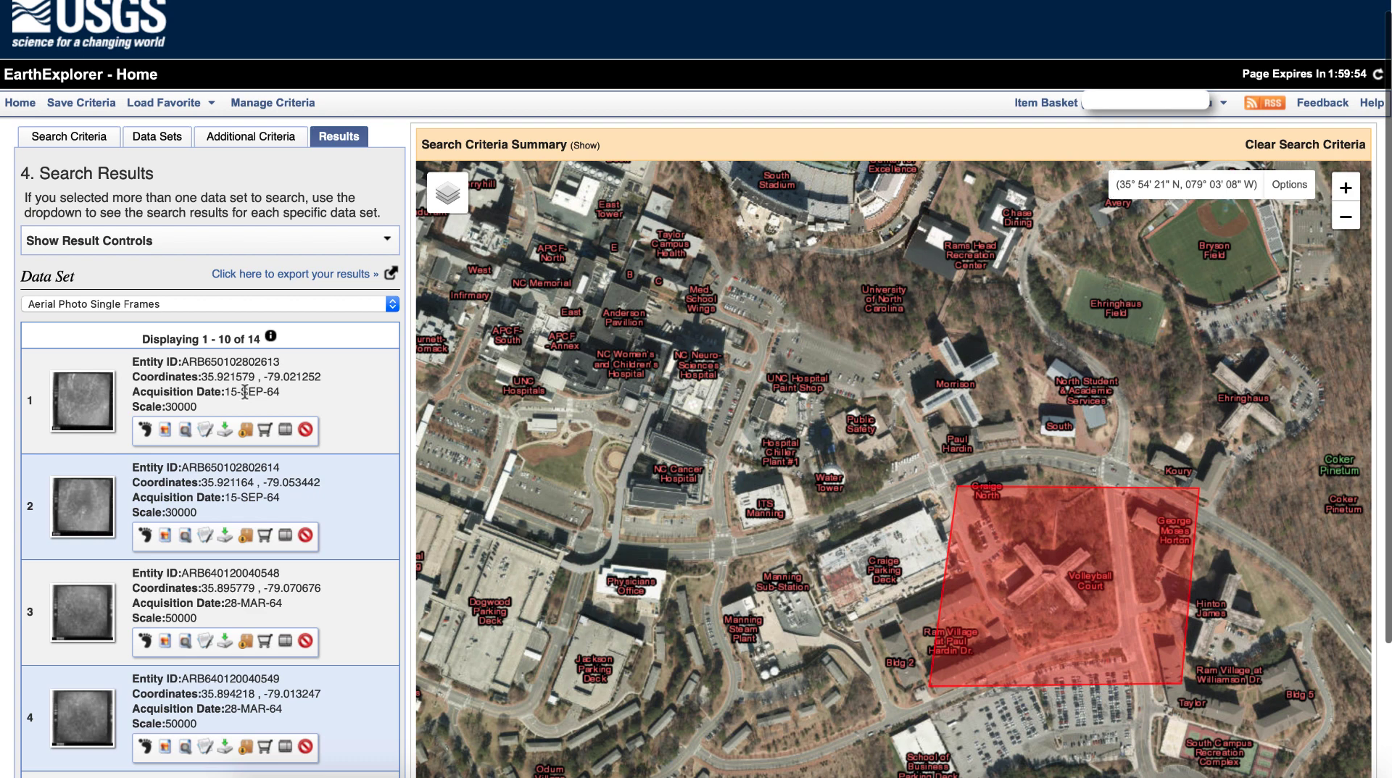
{"action": "left_click", "coordinate": [145, 432]}
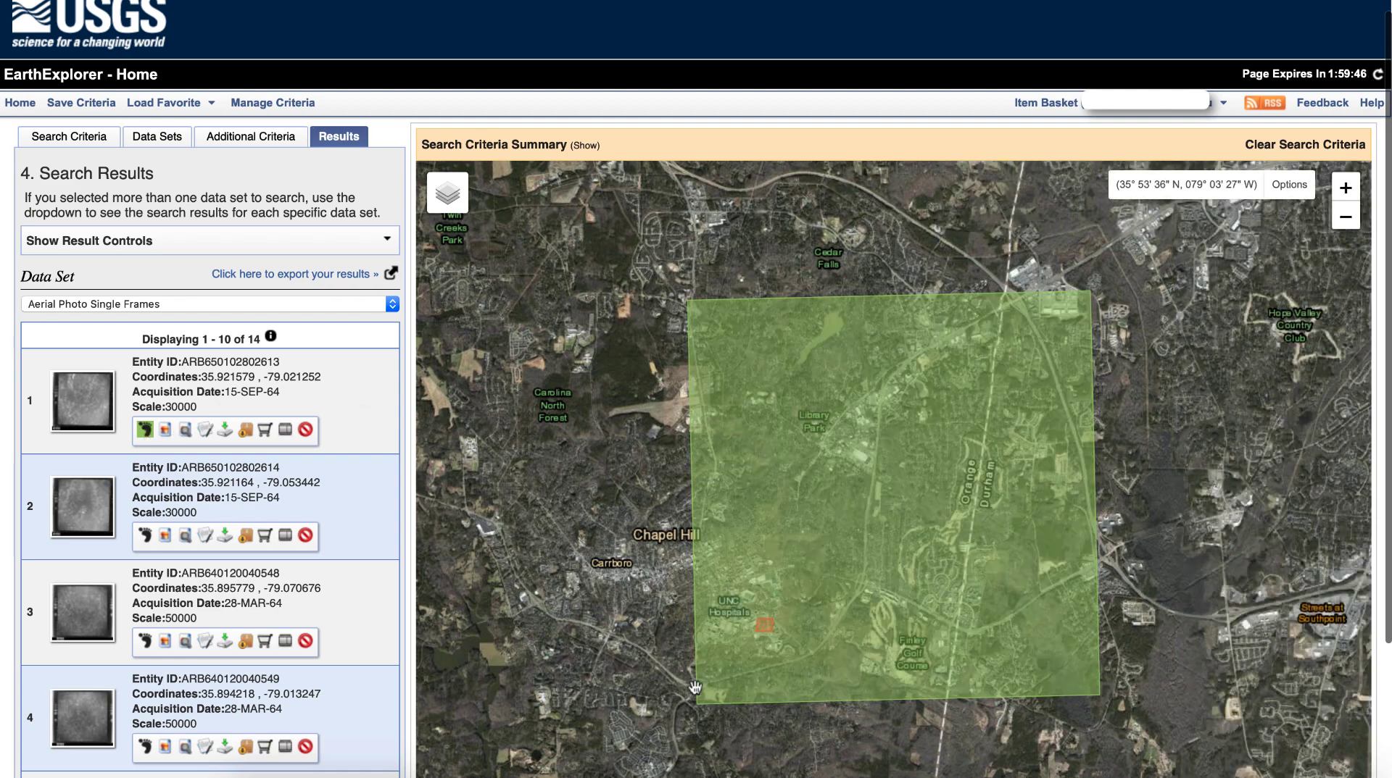
{"action": "left_click", "coordinate": [145, 537]}
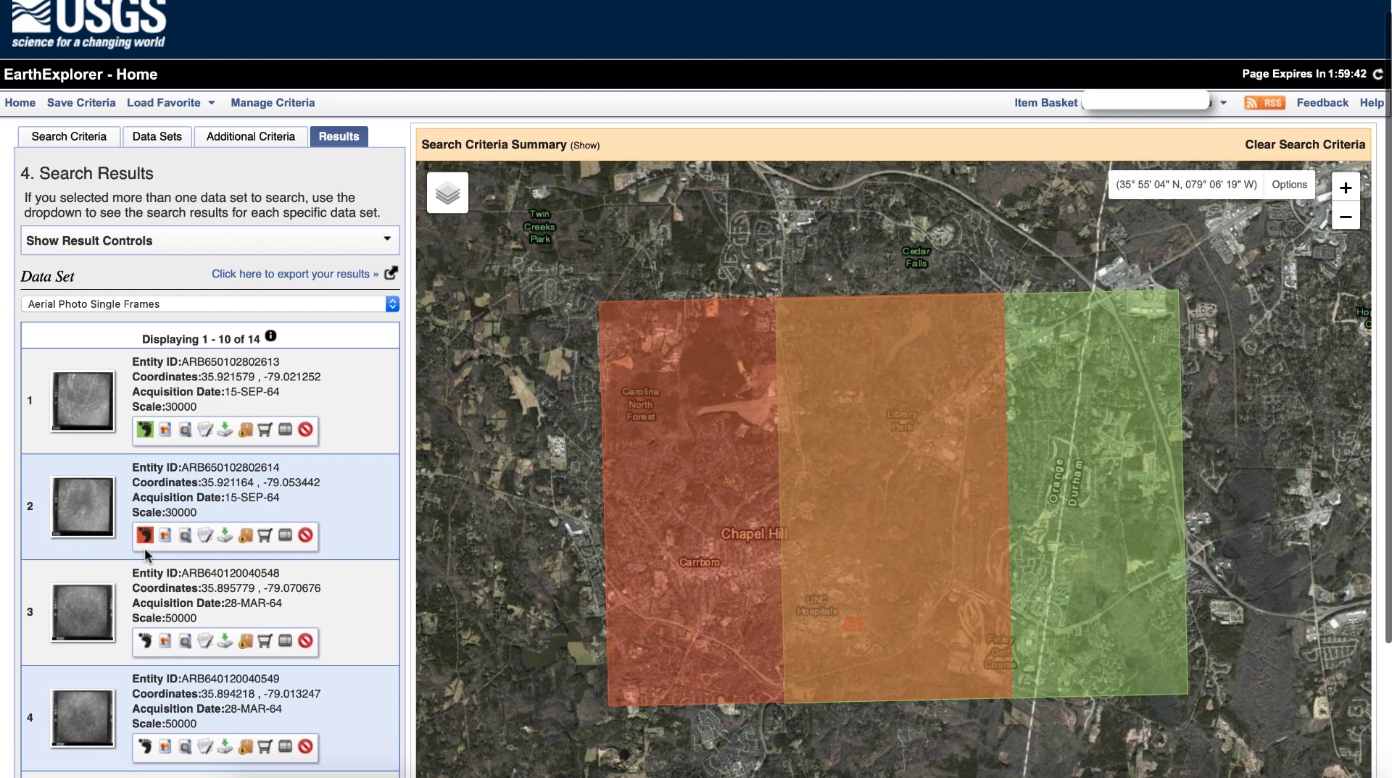
{"action": "left_click", "coordinate": [145, 644]}
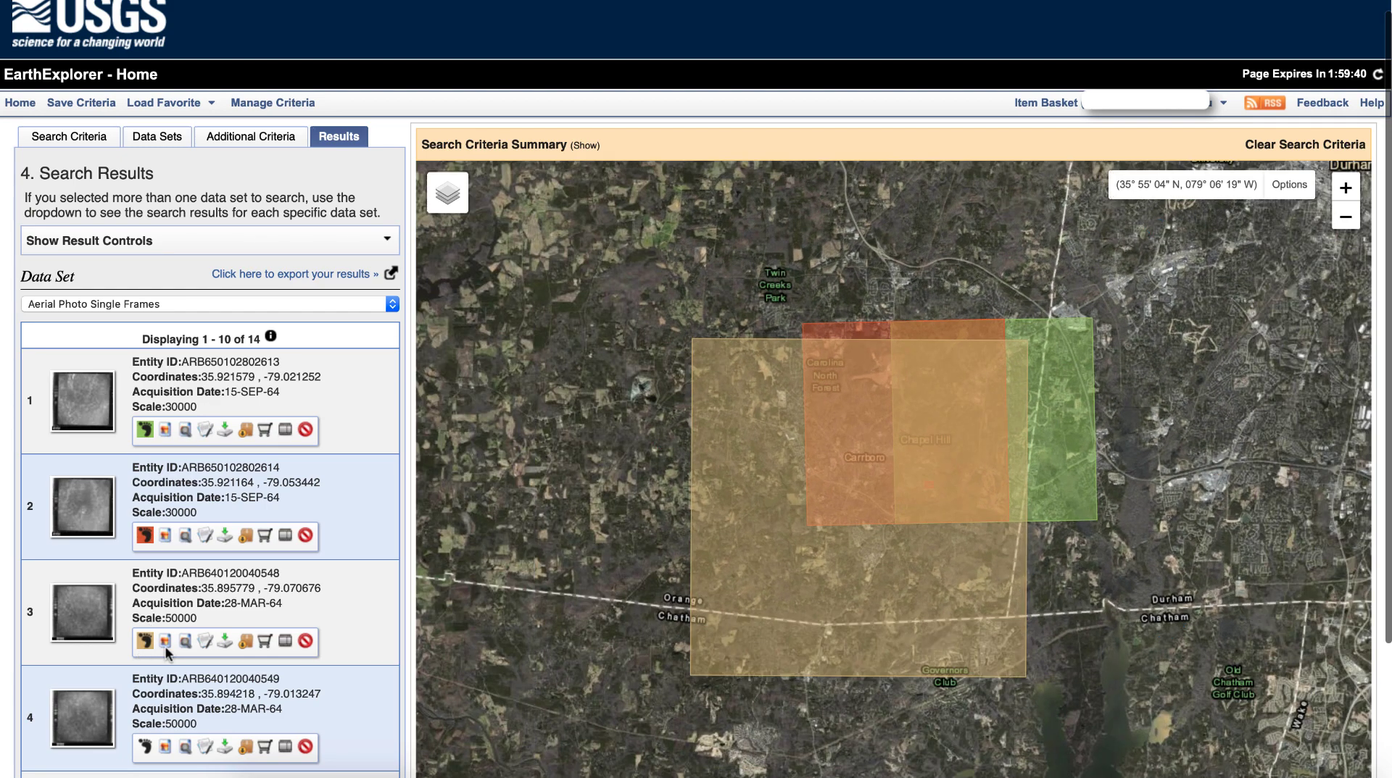
Compare the scales and acquisition dates of the listed aerial photos, continuing to the second page of results
{"action": "scroll", "coordinate": [185, 696], "scroll_direction": "down", "scroll_amount": 5}
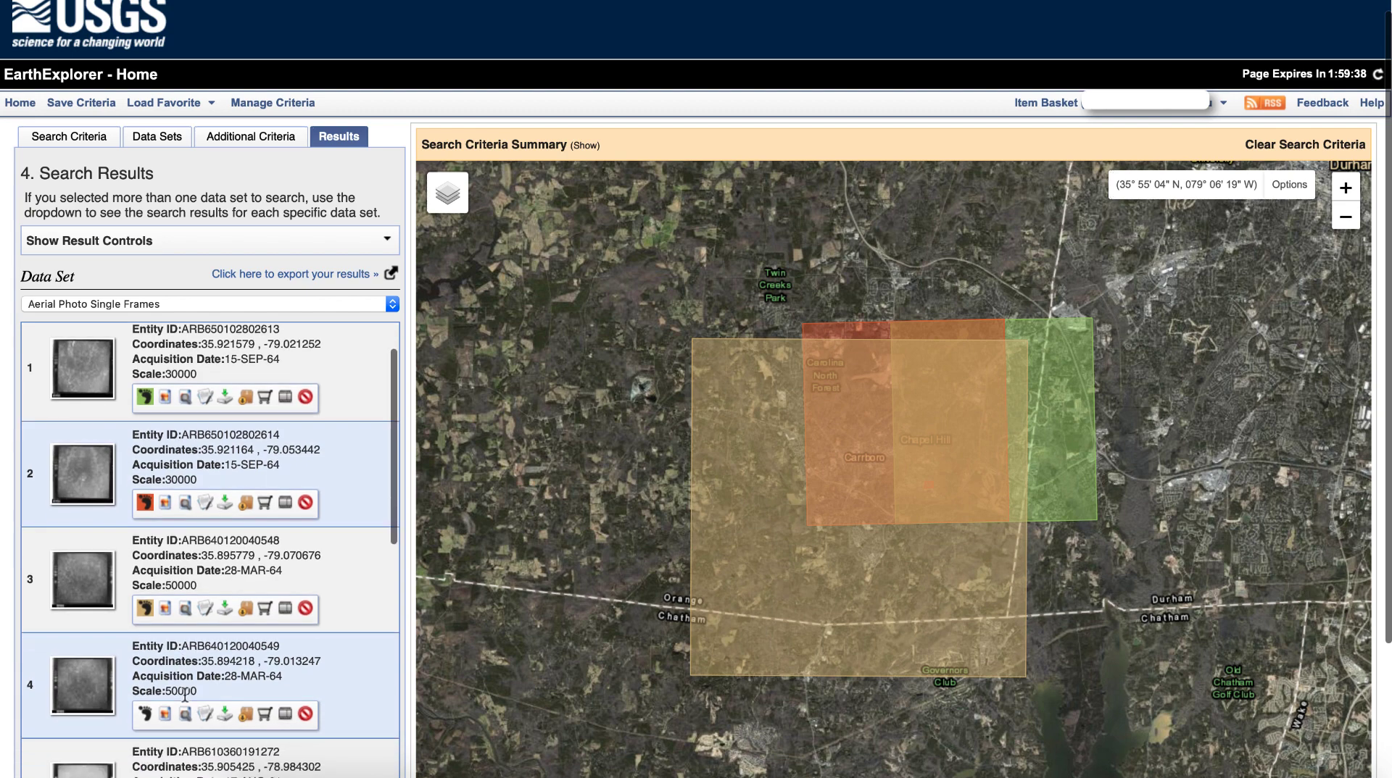
{"action": "scroll", "coordinate": [185, 696], "scroll_direction": "down", "scroll_amount": 2}
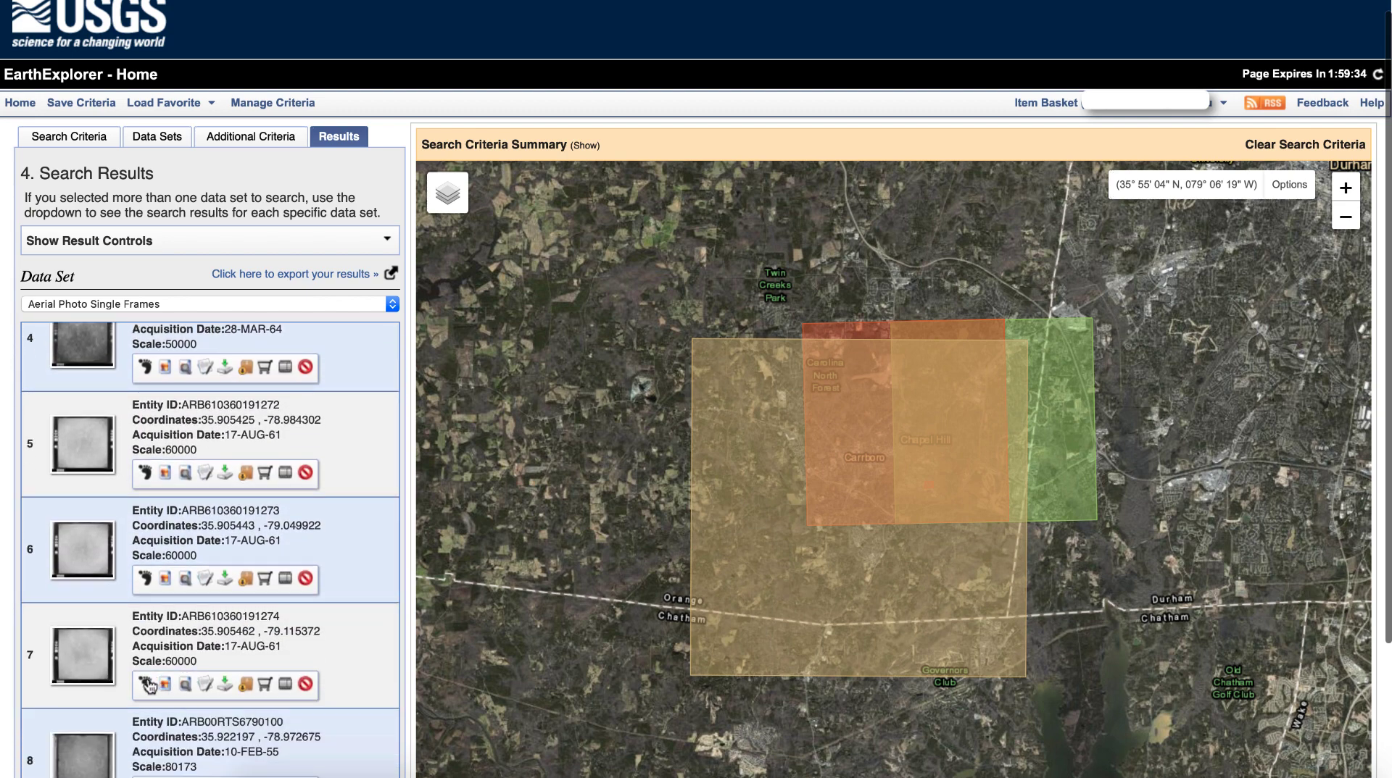
{"action": "scroll", "coordinate": [148, 685], "scroll_direction": "up", "scroll_amount": 8}
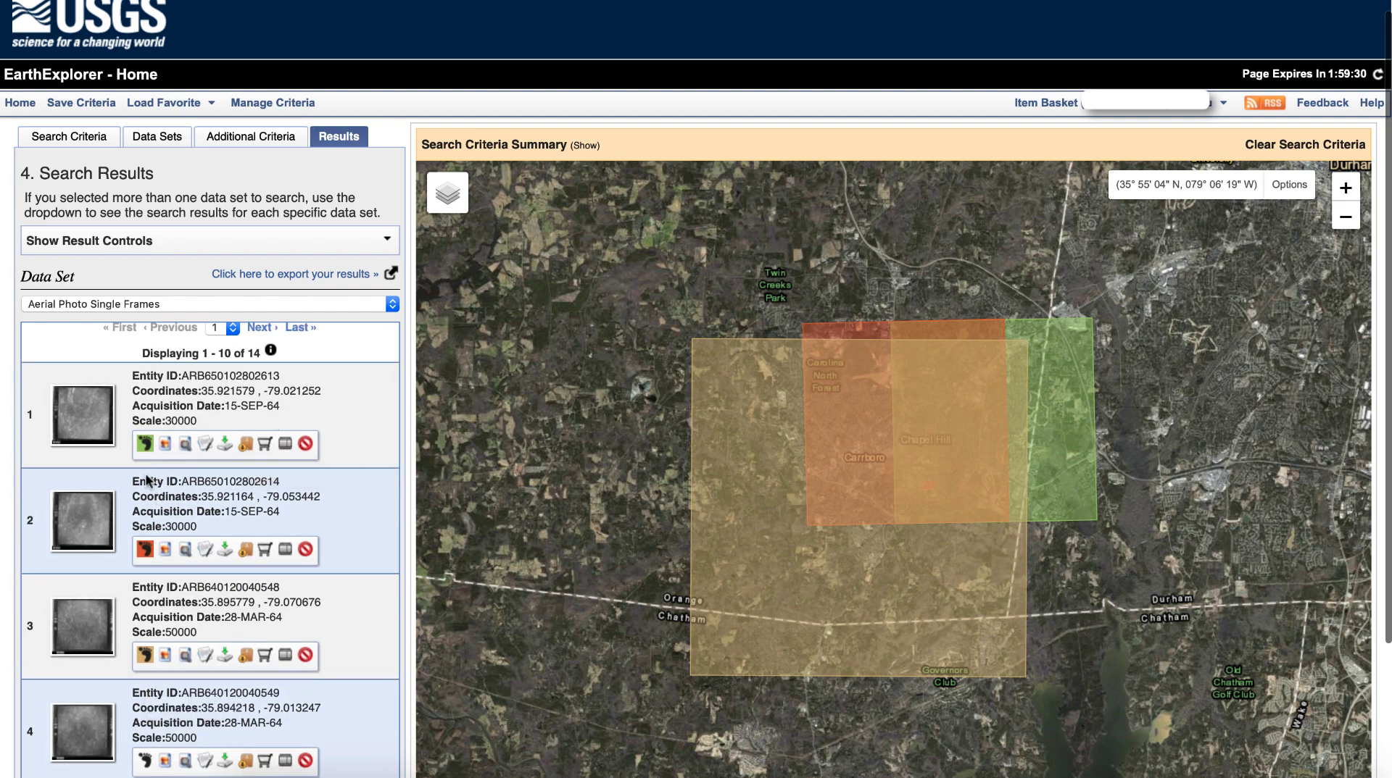
{"action": "left_click_drag", "start_coordinate": [200, 422], "coordinate": [154, 422]}
{"action": "scroll", "coordinate": [189, 550], "scroll_direction": "down", "scroll_amount": 5}
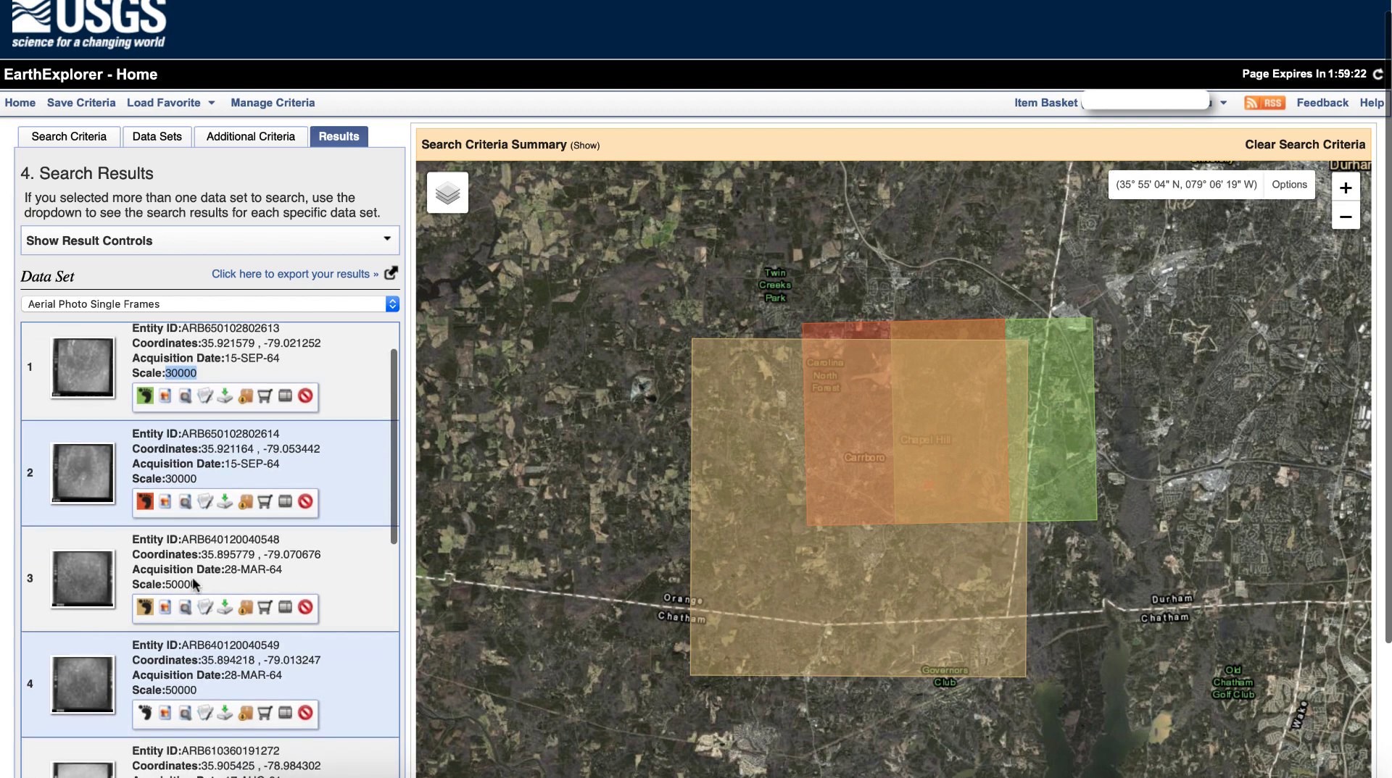
{"action": "scroll", "coordinate": [193, 581], "scroll_direction": "down", "scroll_amount": 2}
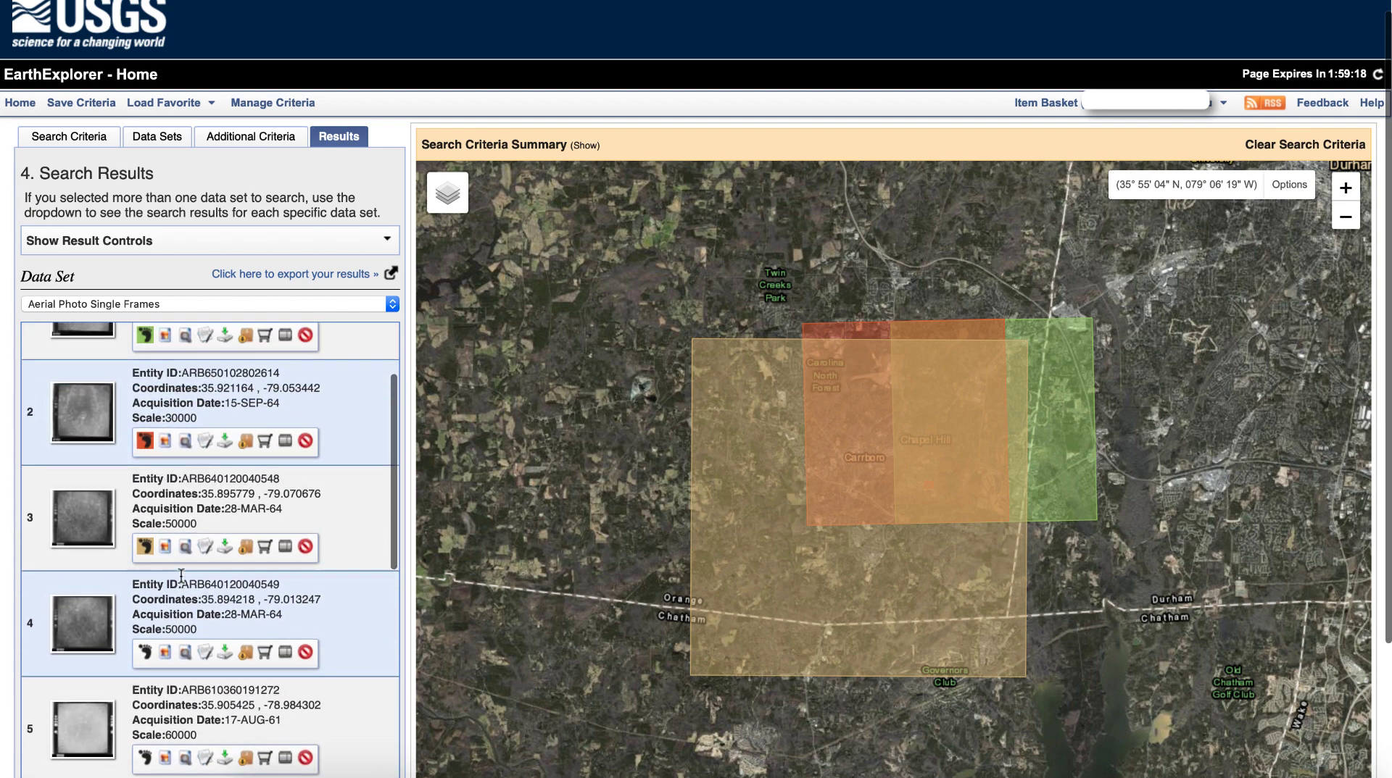
{"action": "scroll", "coordinate": [181, 580], "scroll_direction": "up", "scroll_amount": 8}
{"action": "scroll", "coordinate": [184, 584], "scroll_direction": "down", "scroll_amount": 15}
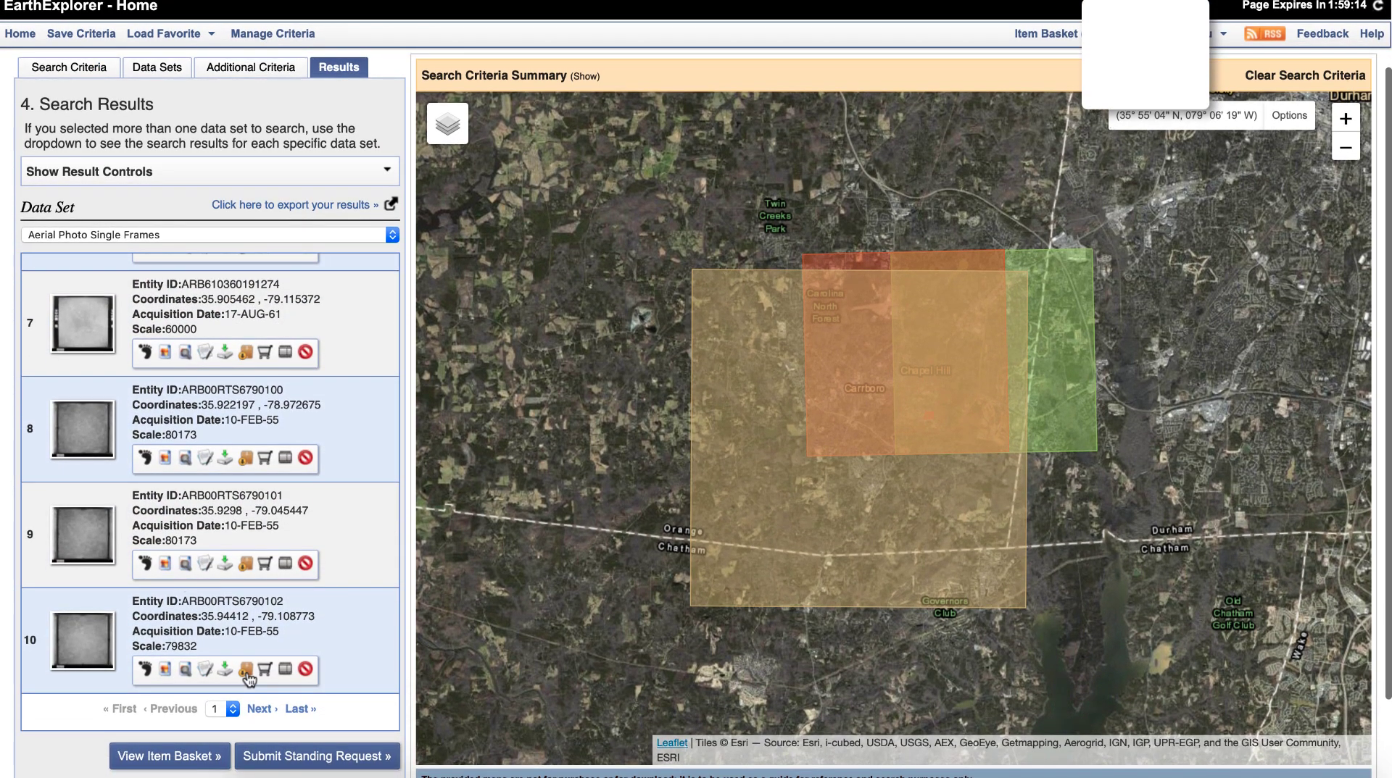
{"action": "left_click", "coordinate": [261, 710]}
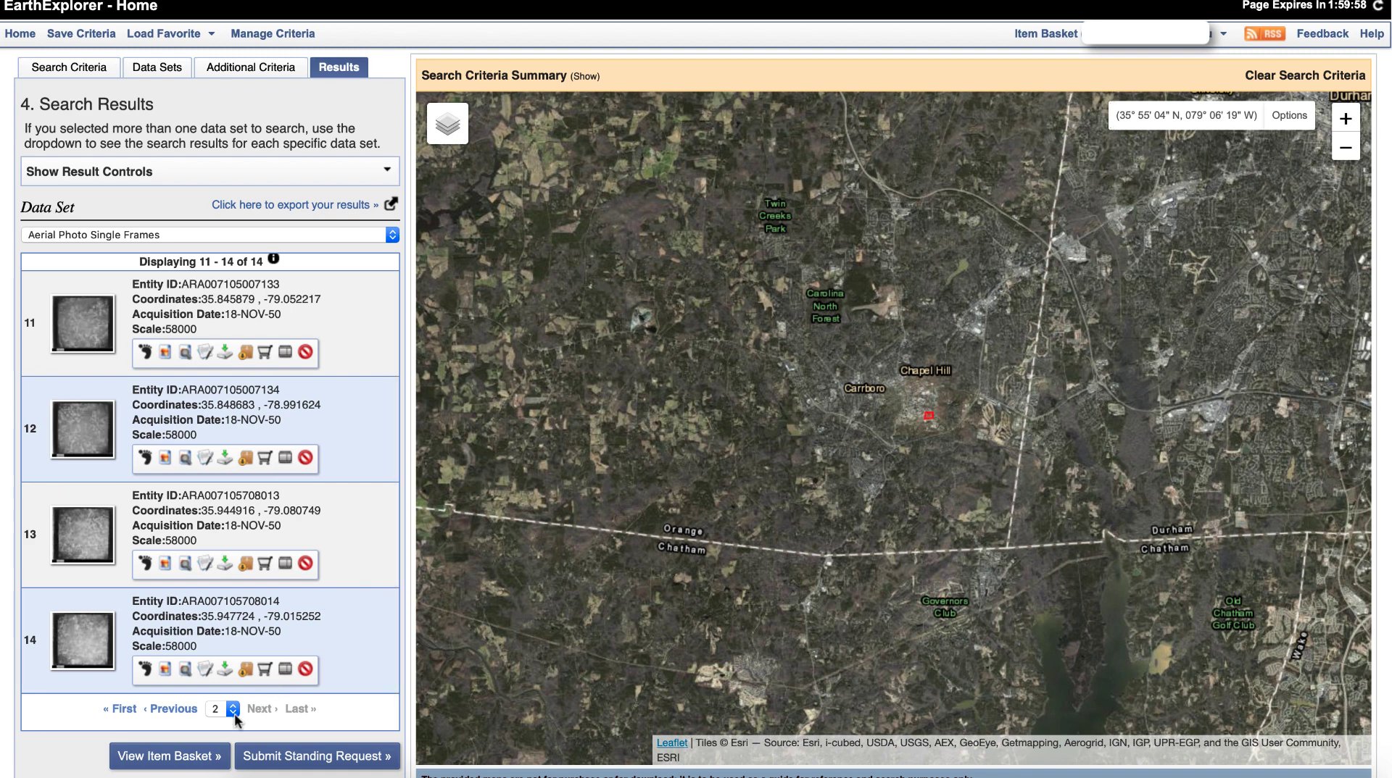
Return to the first page of results and review the download resolutions offered for the first aerial photo, closing the options
{"action": "scroll", "coordinate": [249, 696], "scroll_direction": "up", "scroll_amount": 1}
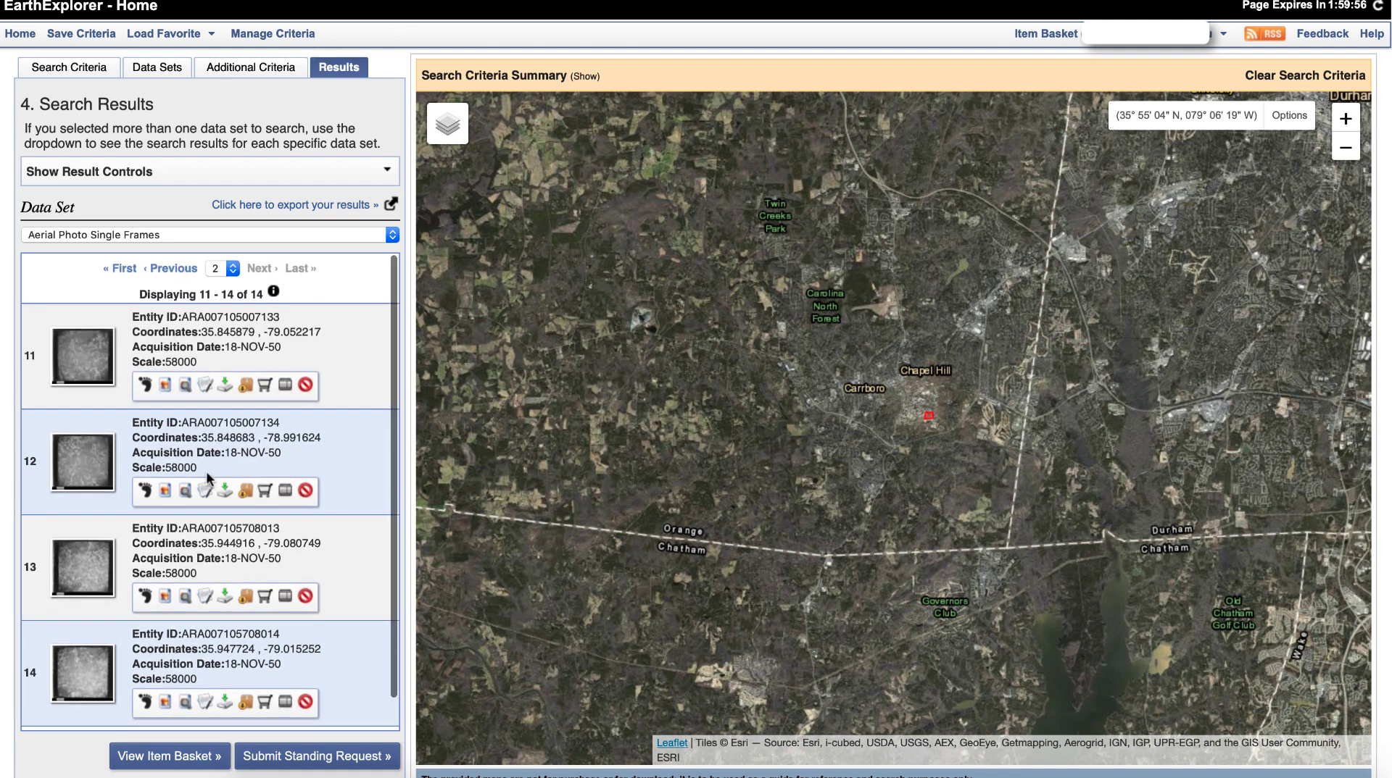
{"action": "left_click", "coordinate": [122, 269]}
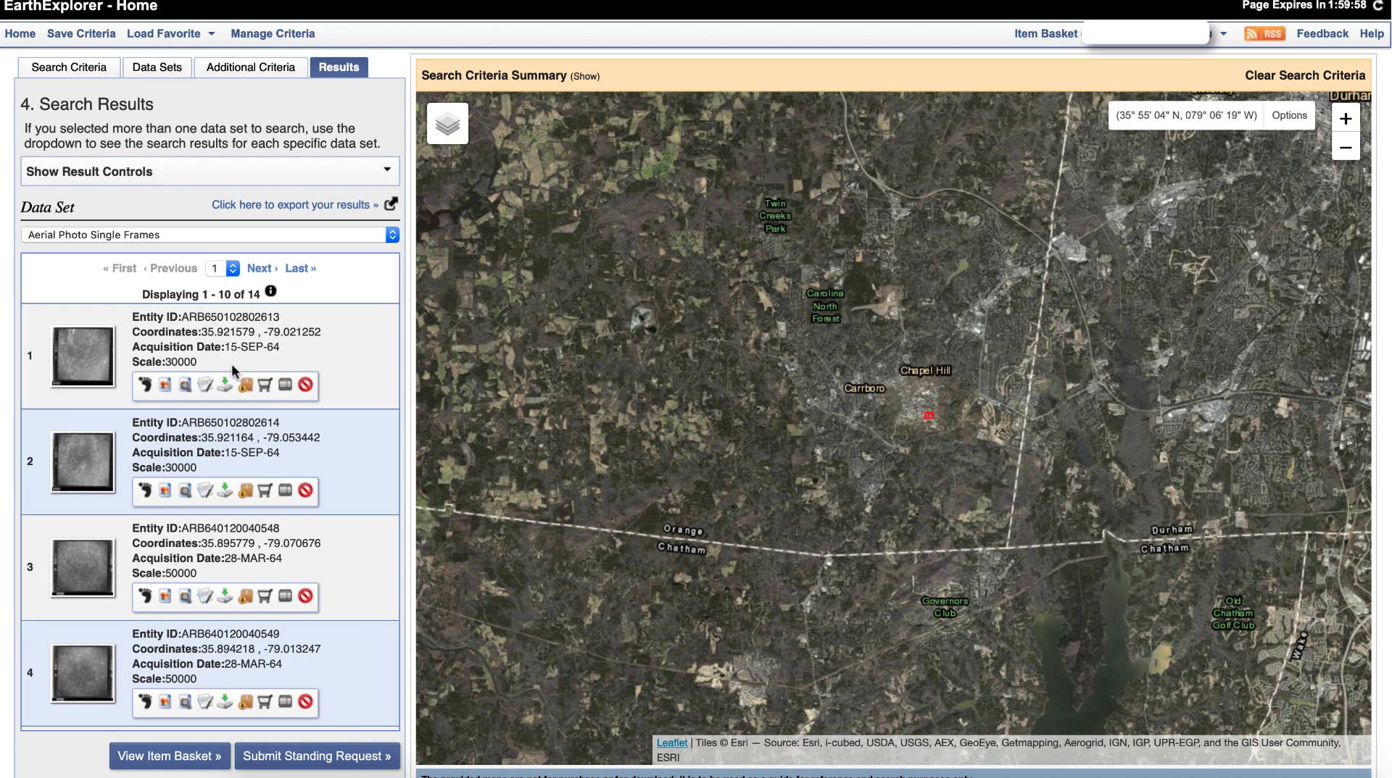
{"action": "left_click", "coordinate": [224, 386]}
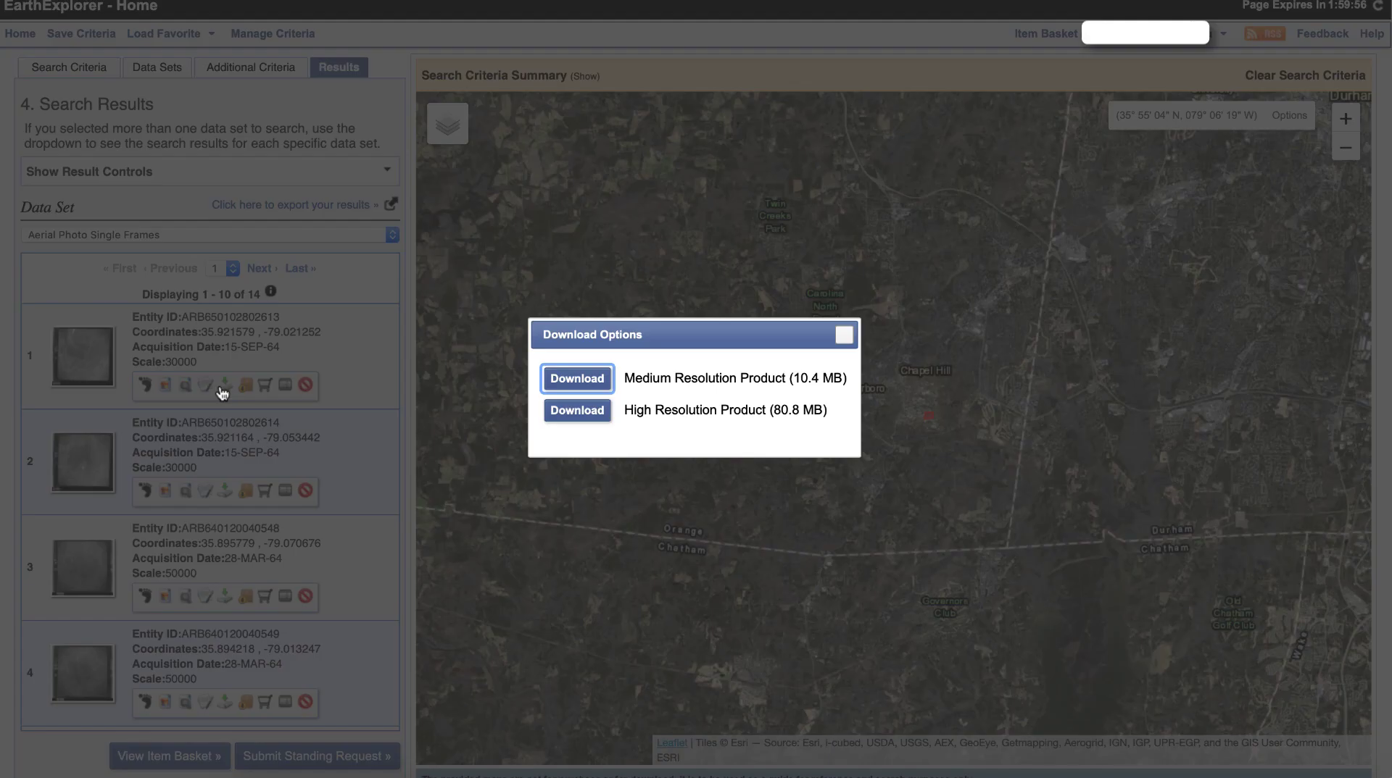
{"action": "left_click", "coordinate": [569, 378]}
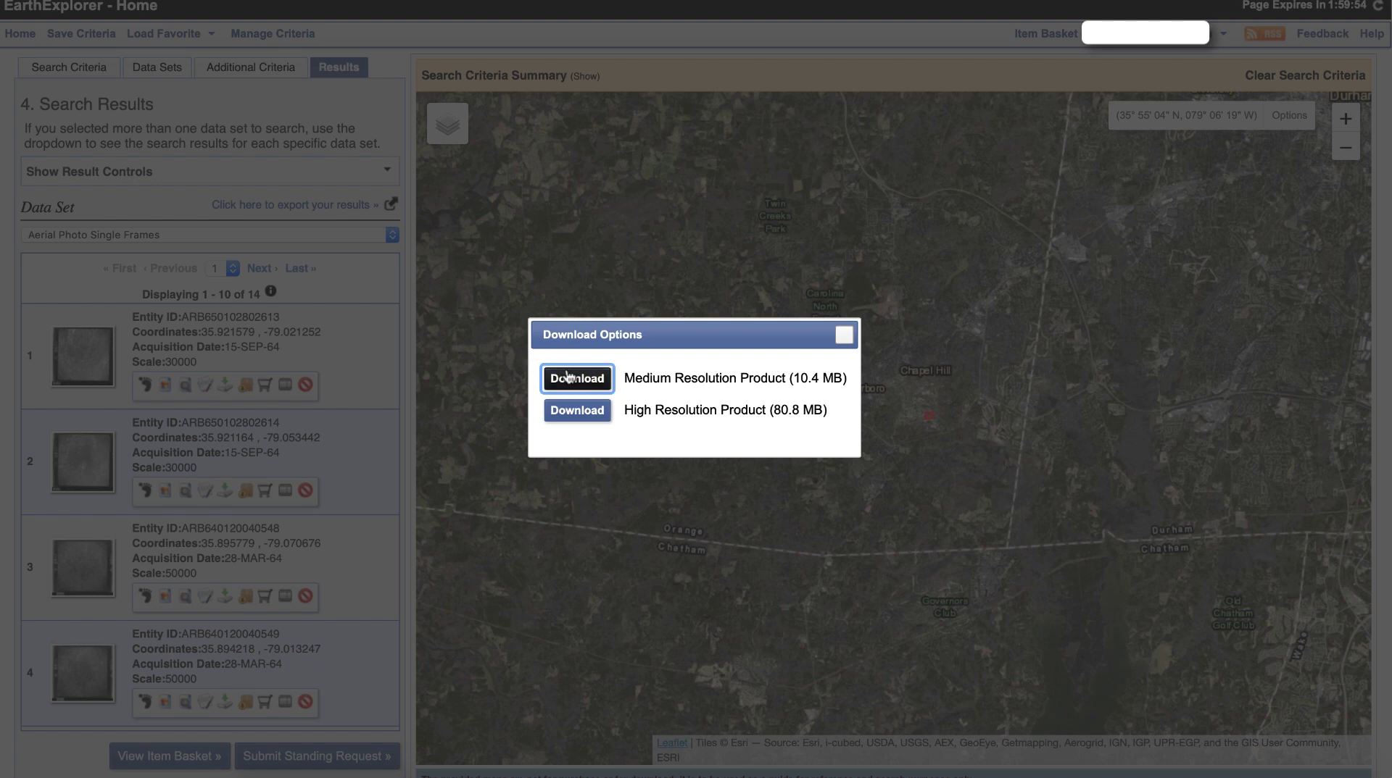
{"action": "left_click", "coordinate": [591, 415]}
{"action": "left_click", "coordinate": [844, 336]}
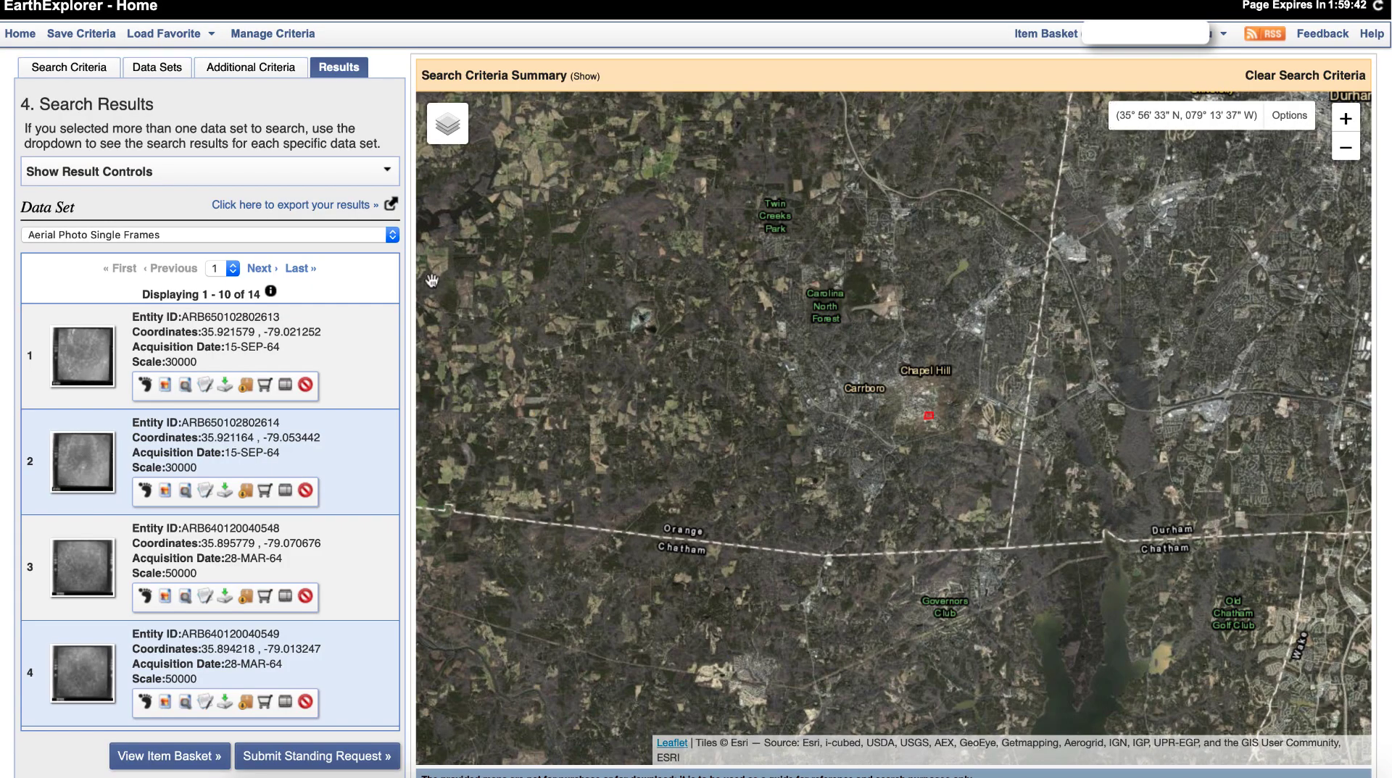
Deselect the Aerial Photo Single Frames data set
{"action": "left_click", "coordinate": [274, 69]}
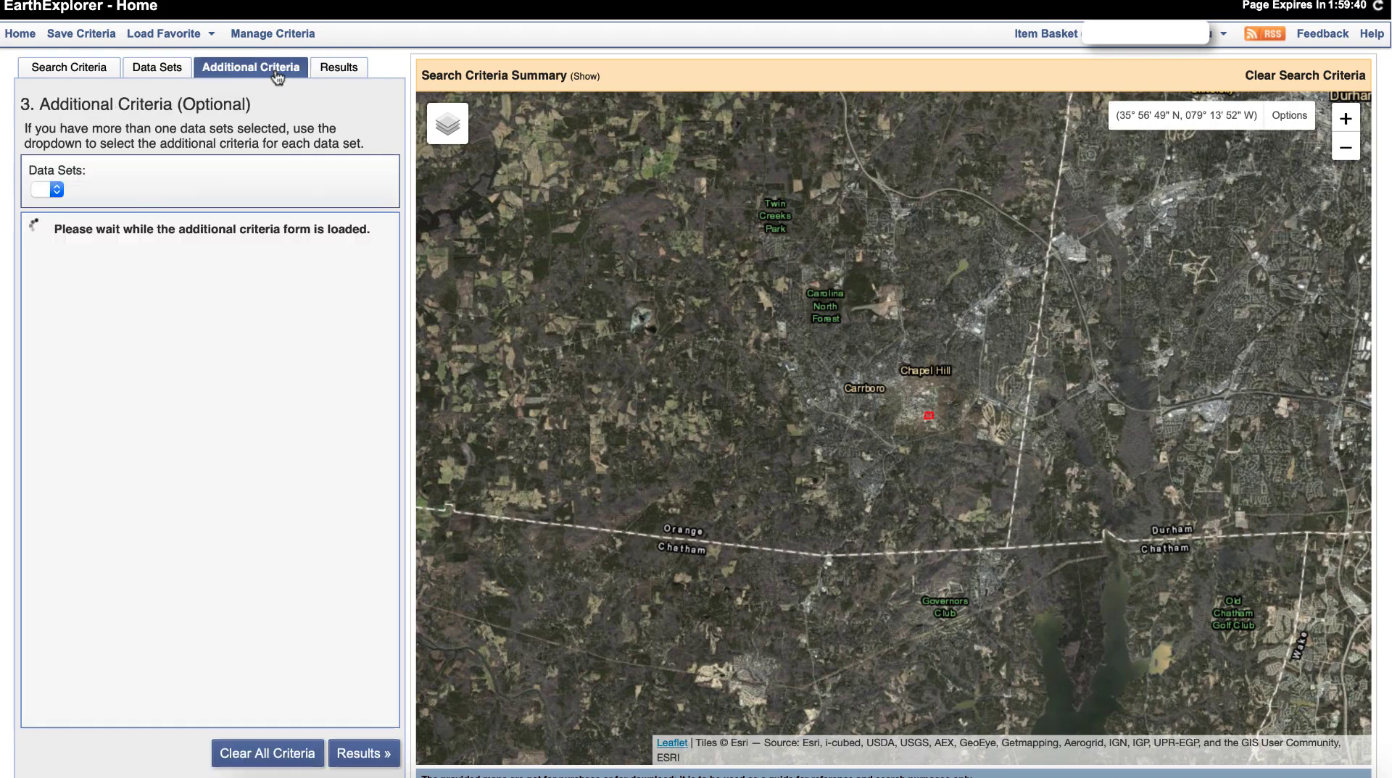
{"action": "left_click", "coordinate": [155, 72]}
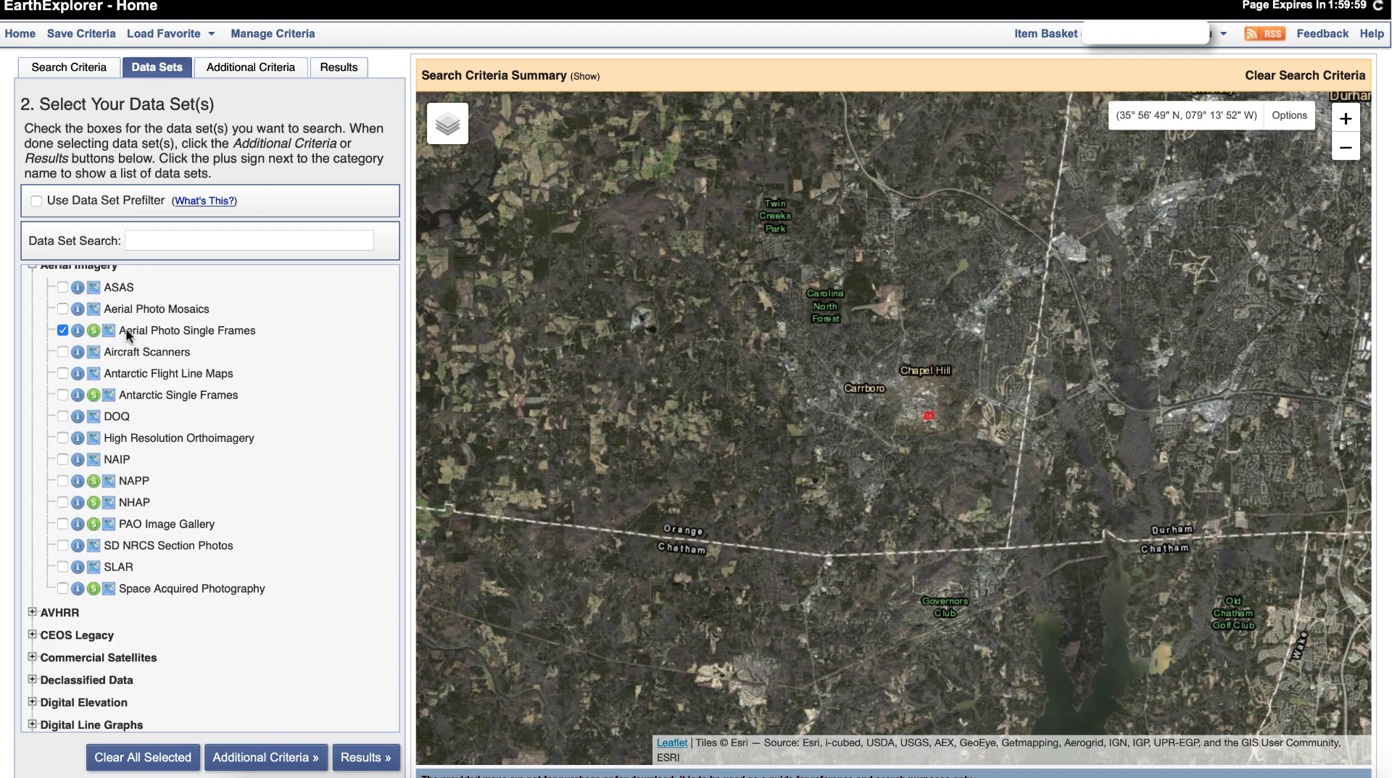
{"action": "left_click", "coordinate": [62, 330]}
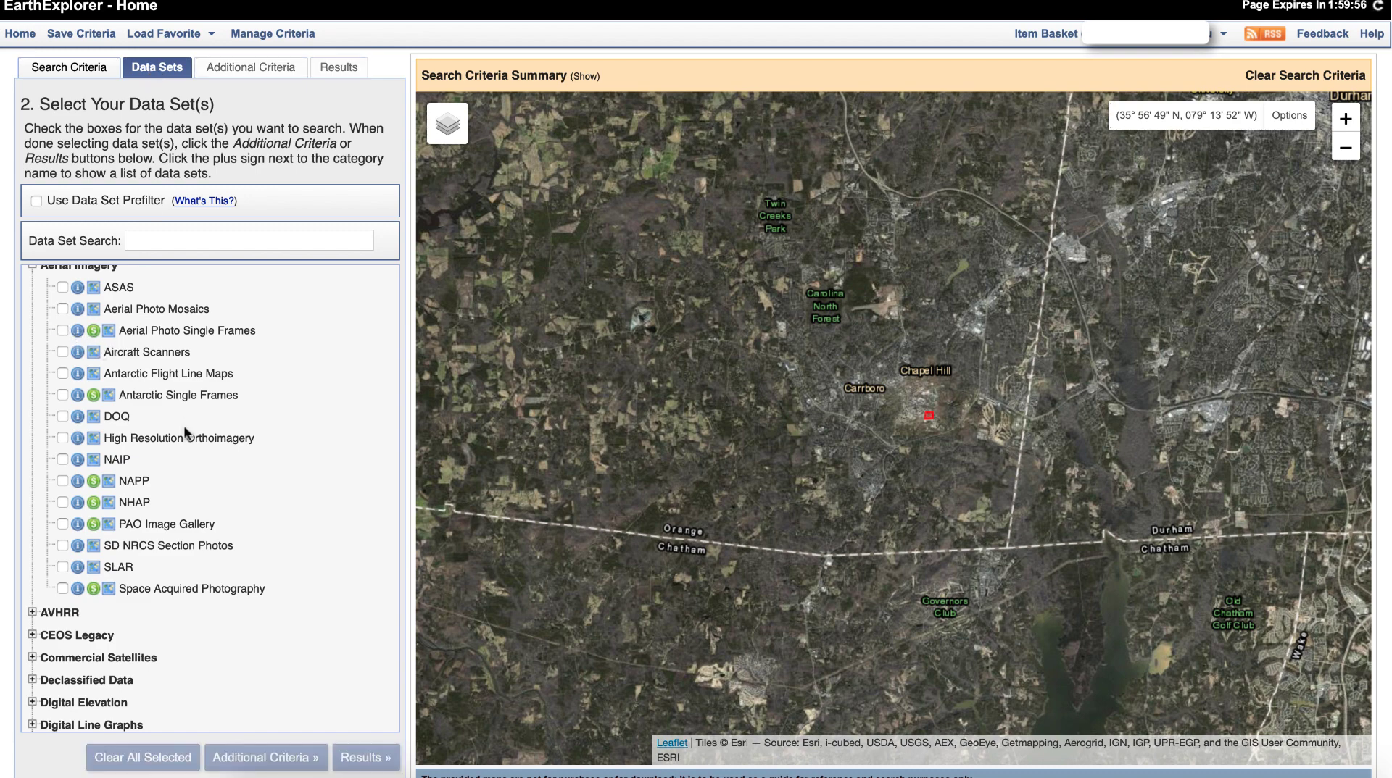
Change the end date of the search range to 01/01/2019
{"action": "left_click", "coordinate": [90, 69]}
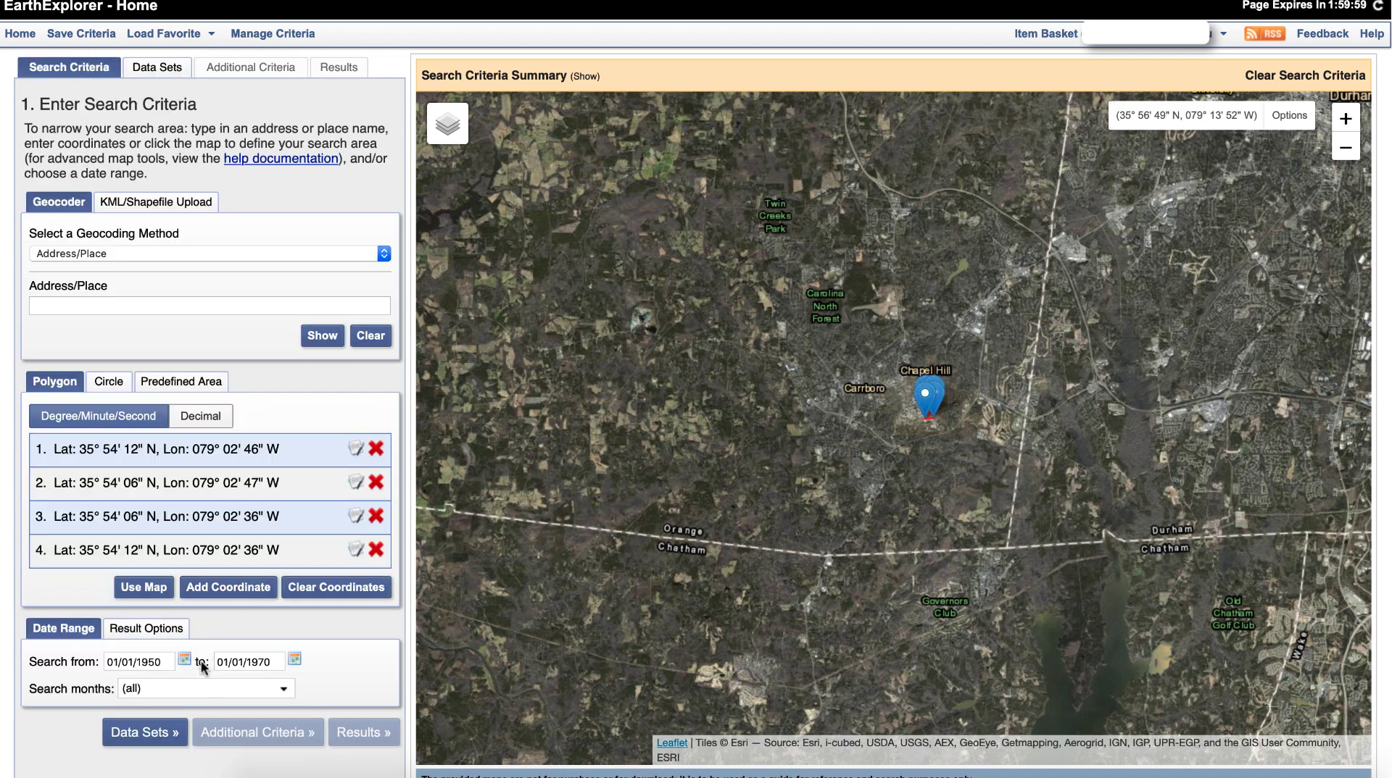
{"action": "double_click", "coordinate": [162, 664]}
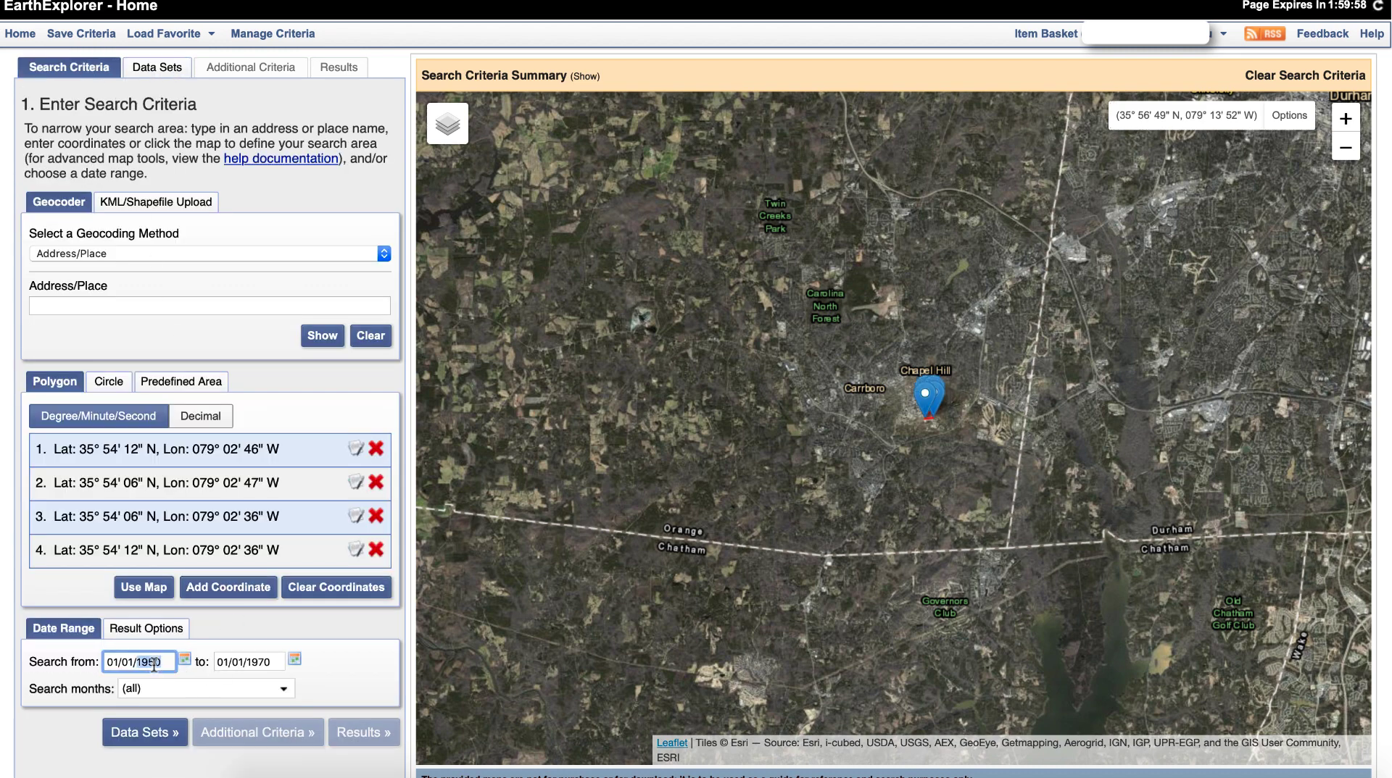
{"action": "left_click", "coordinate": [248, 658]}
{"action": "key", "text": "BackSpace"}
{"action": "key", "text": "BackSpace"}
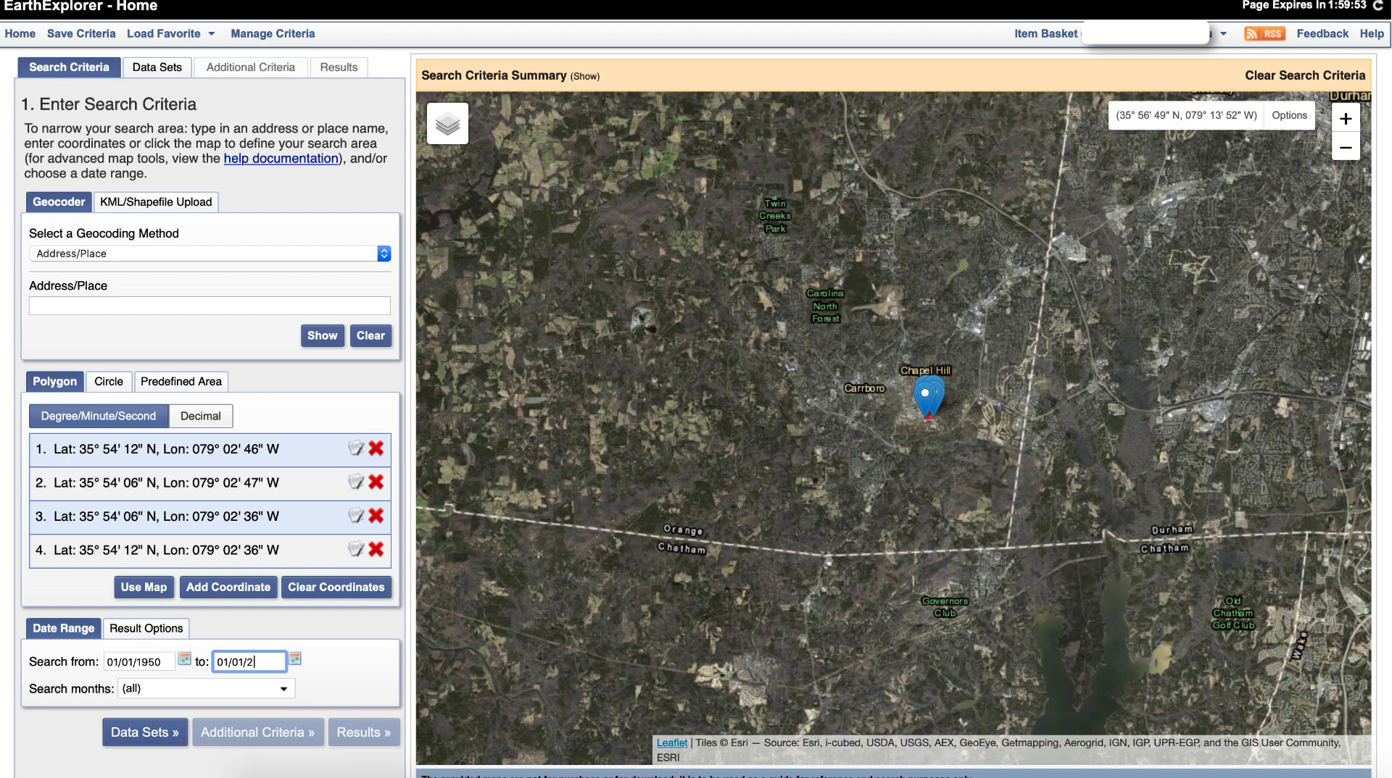
{"action": "type", "text": "019"}
Select the High Resolution Orthoimagery data set under Aerial Imagery and run the search
{"action": "left_click", "coordinate": [169, 68]}
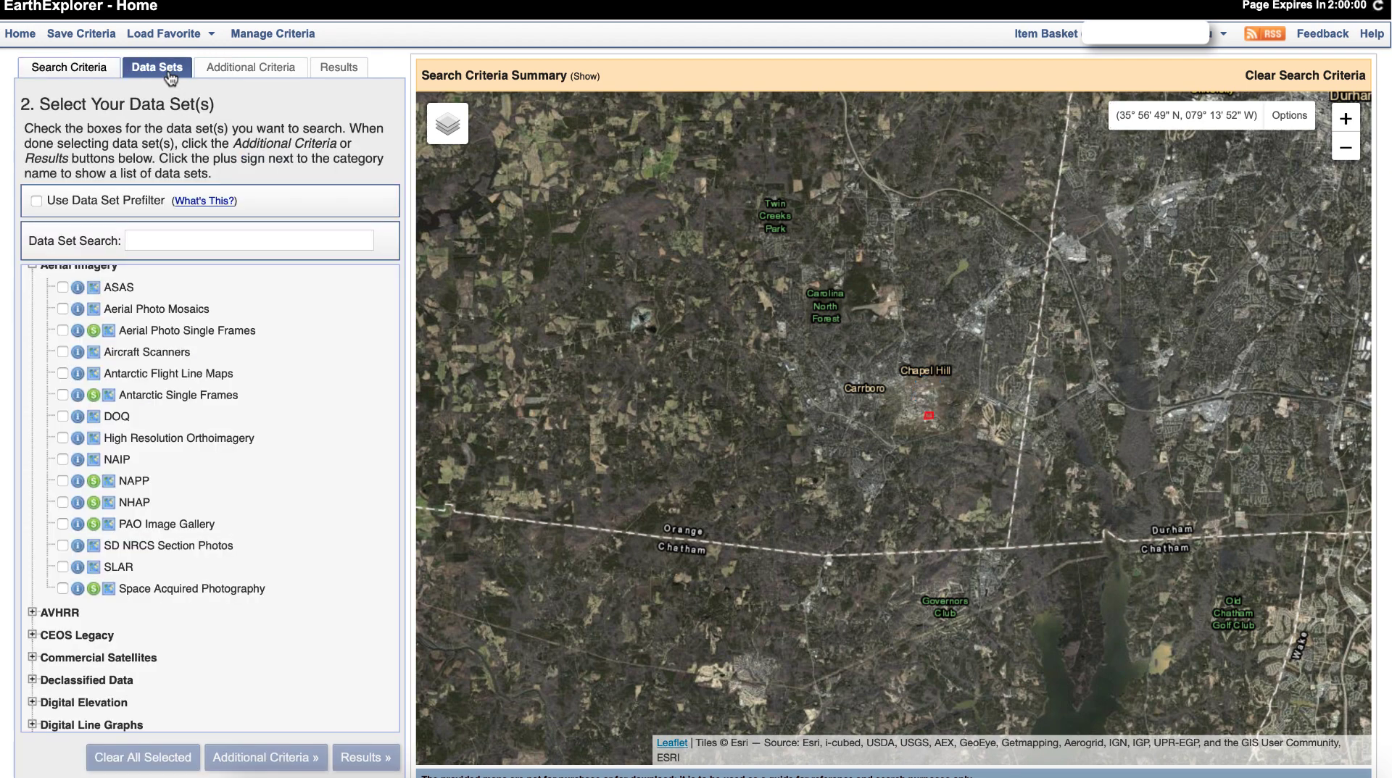
{"action": "left_click", "coordinate": [62, 438]}
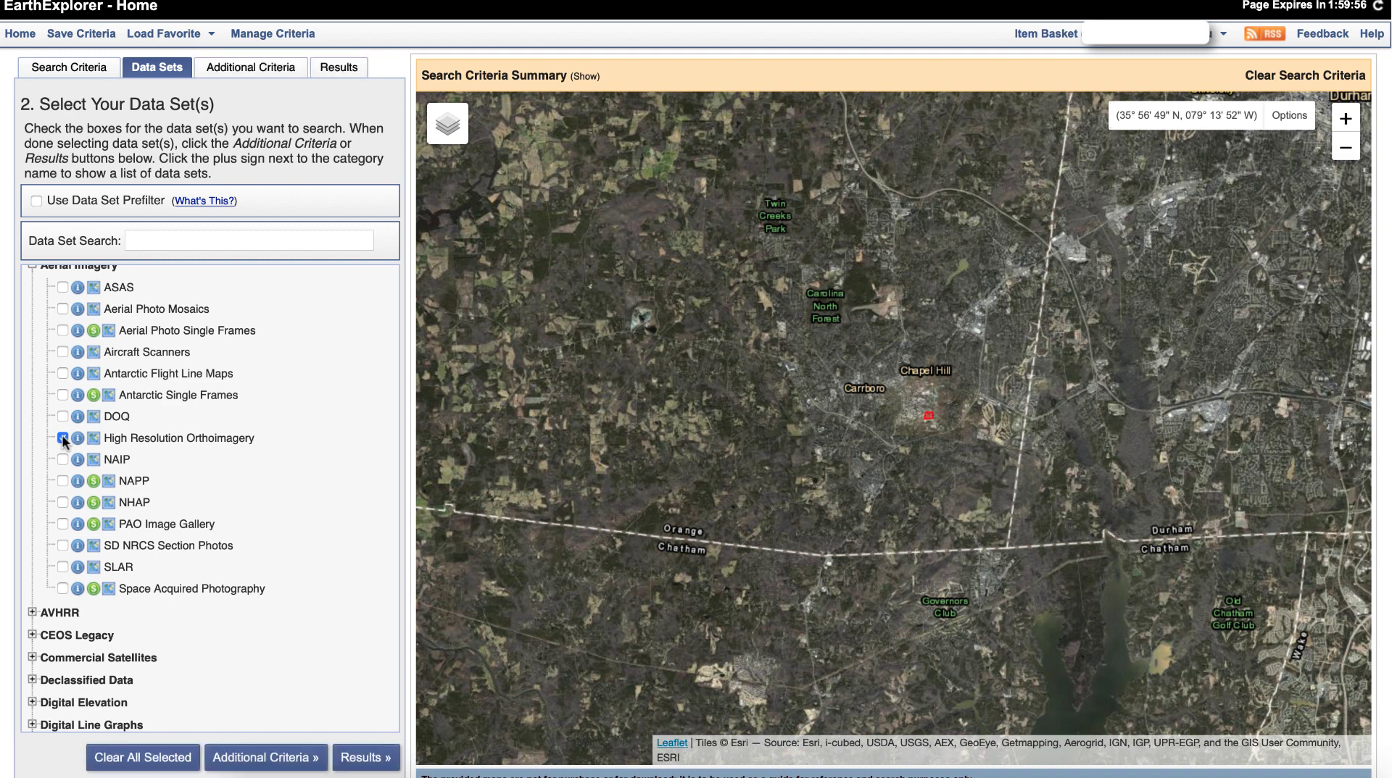
{"action": "left_click", "coordinate": [336, 68]}
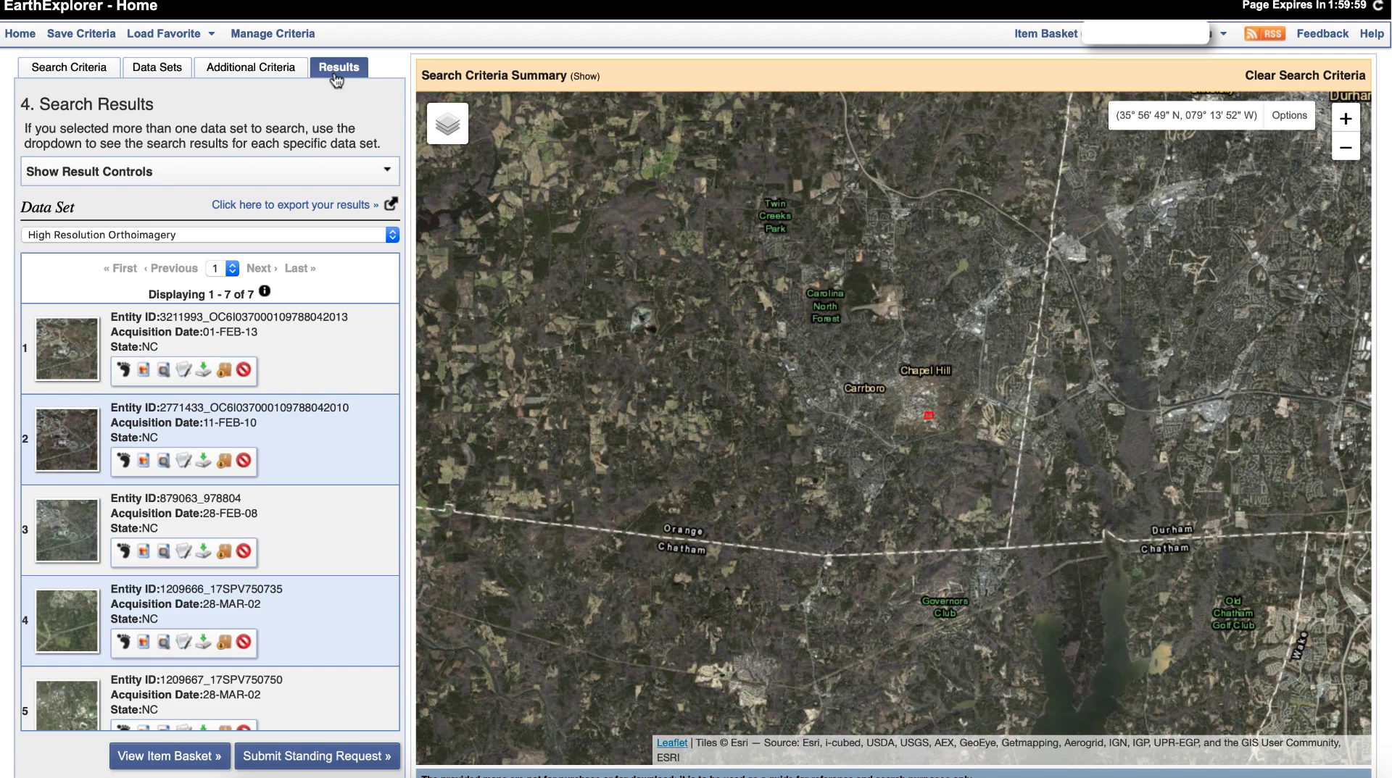
Show the map footprint of the first High Resolution Orthoimagery result and request its download
{"action": "scroll", "coordinate": [295, 380], "scroll_direction": "down", "scroll_amount": 2}
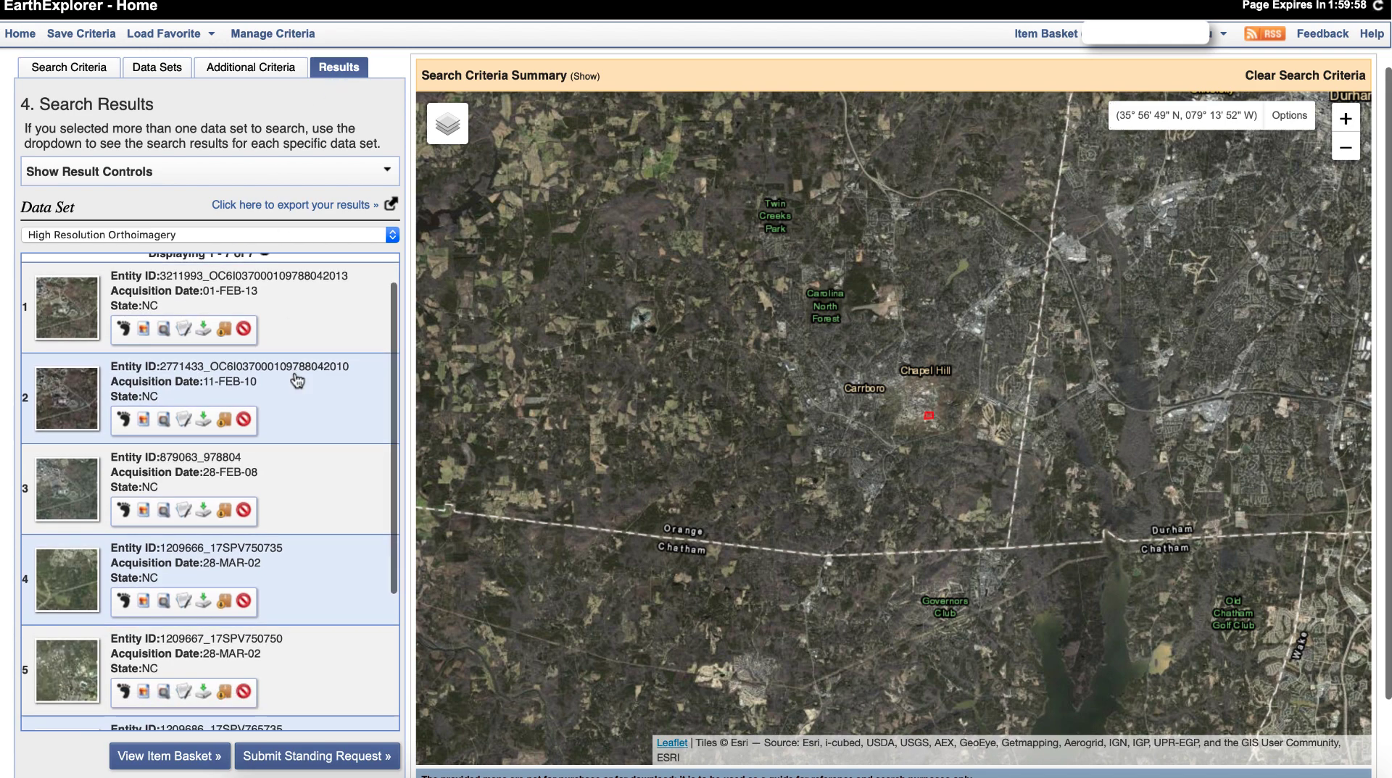
{"action": "scroll", "coordinate": [295, 383], "scroll_direction": "up", "scroll_amount": 2}
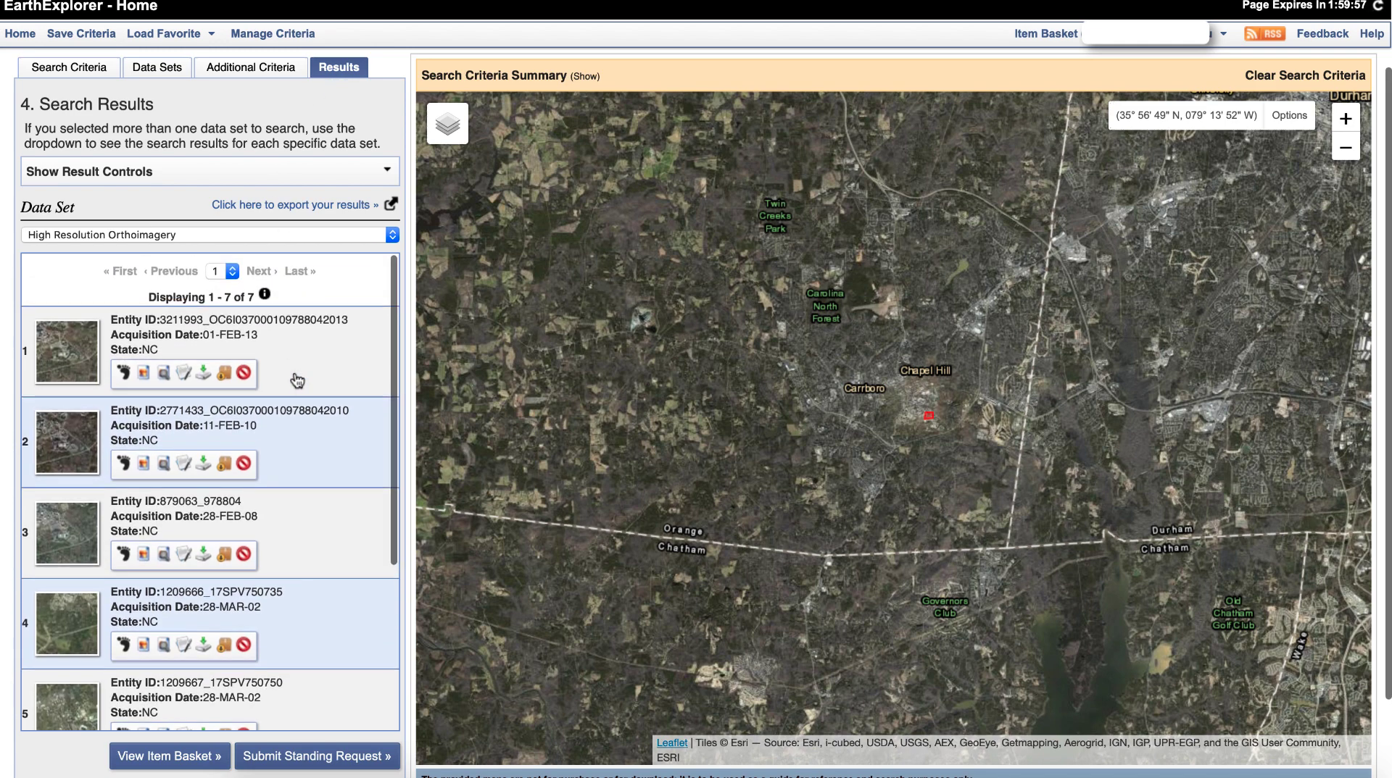
{"action": "left_click", "coordinate": [125, 372]}
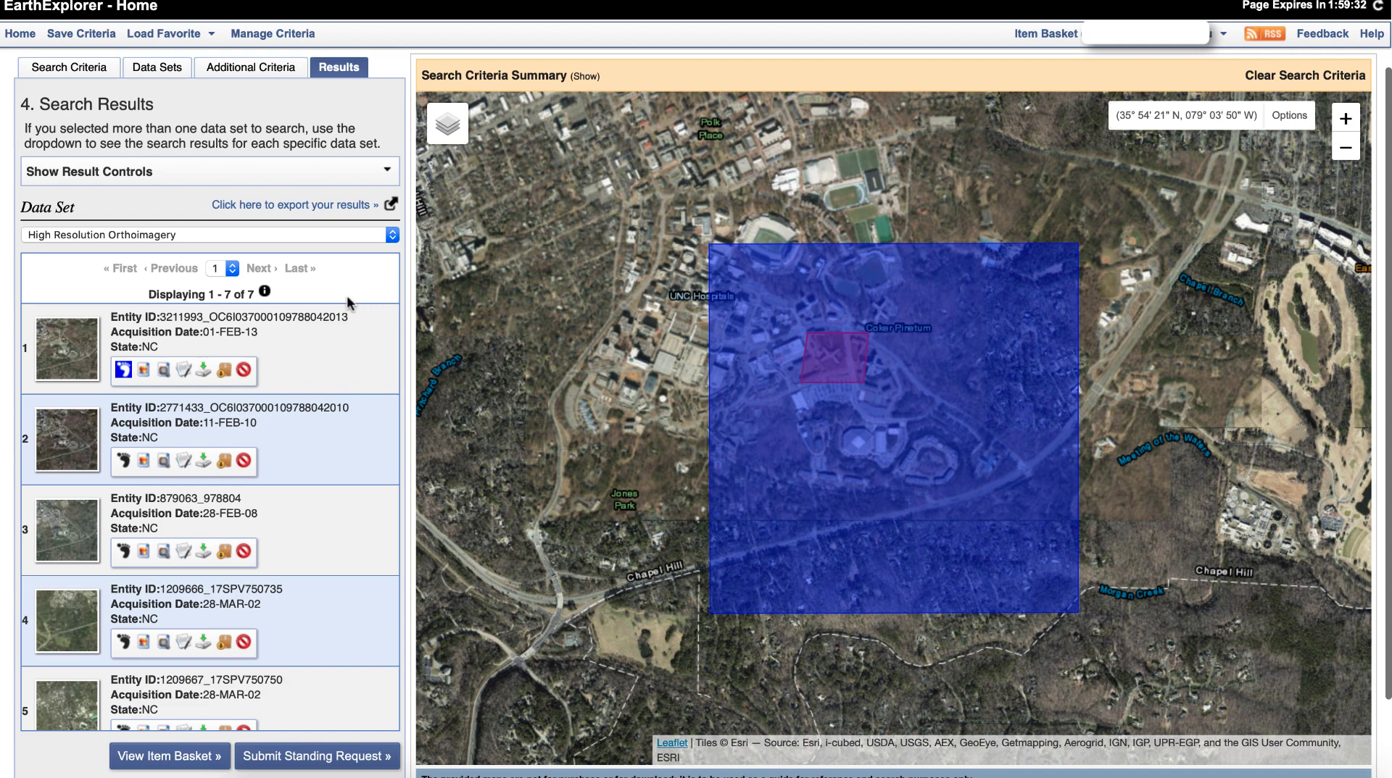
{"action": "left_click", "coordinate": [204, 373]}
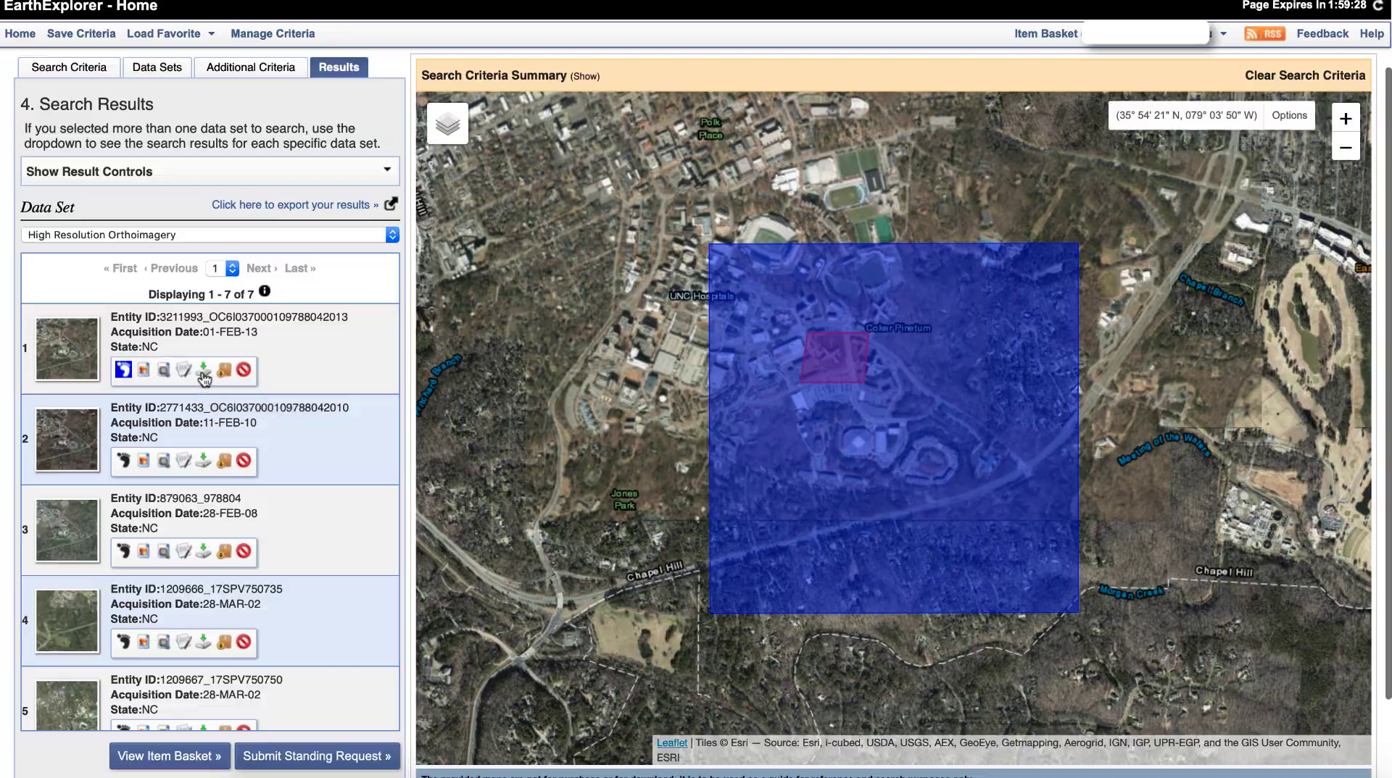
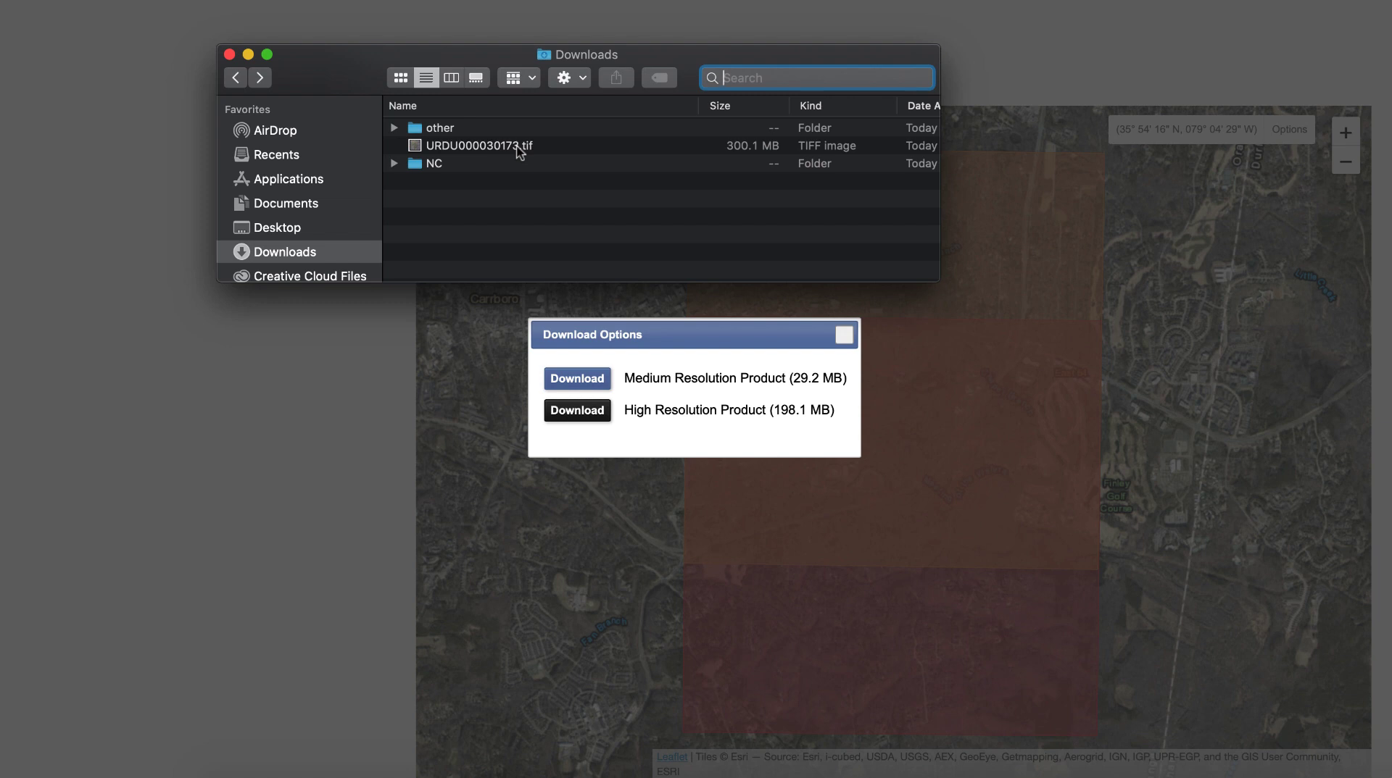
Preview URDU000030173.tif from the Downloads folder, inspect the campus area up close, open the file in full, and close it
{"action": "left_click", "coordinate": [520, 149]}
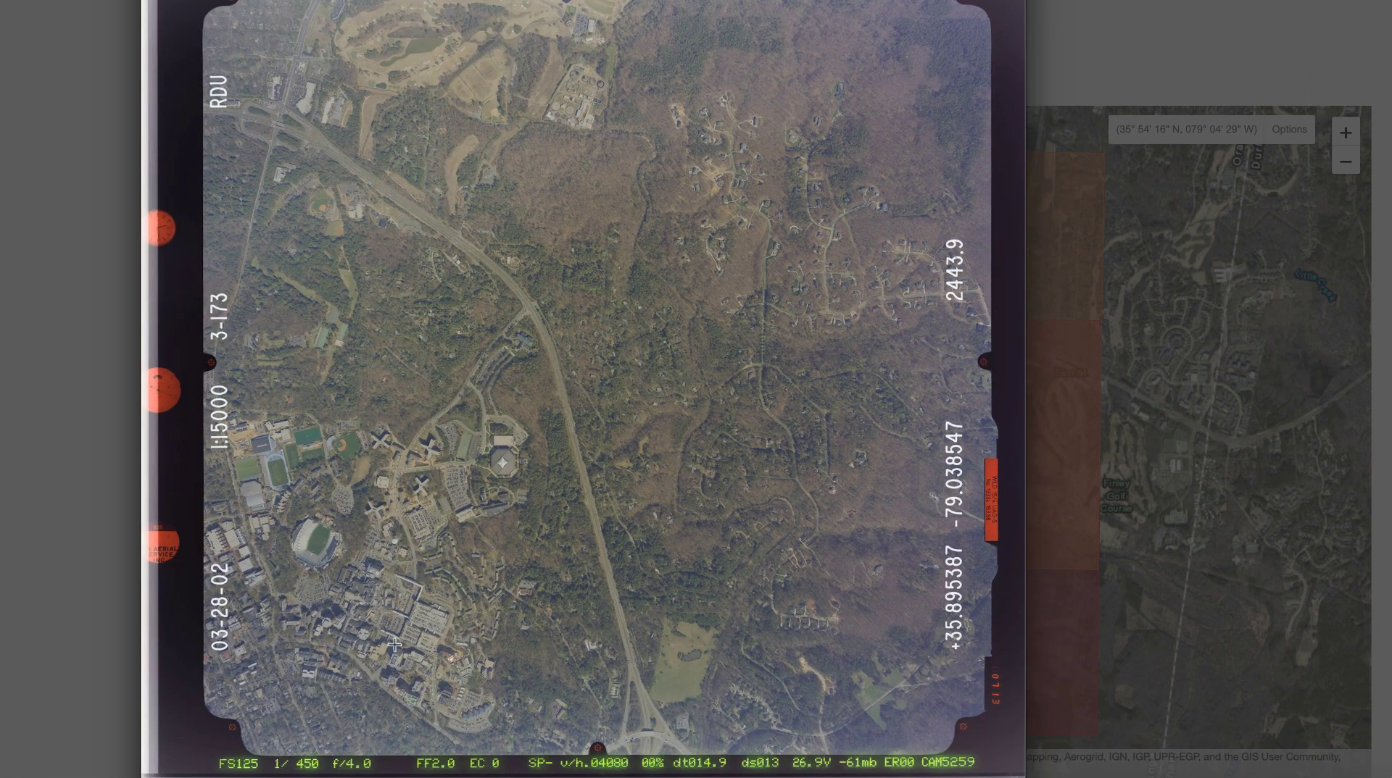
{"action": "scroll", "coordinate": [393, 514], "scroll_direction": "up", "scroll_amount": 10}
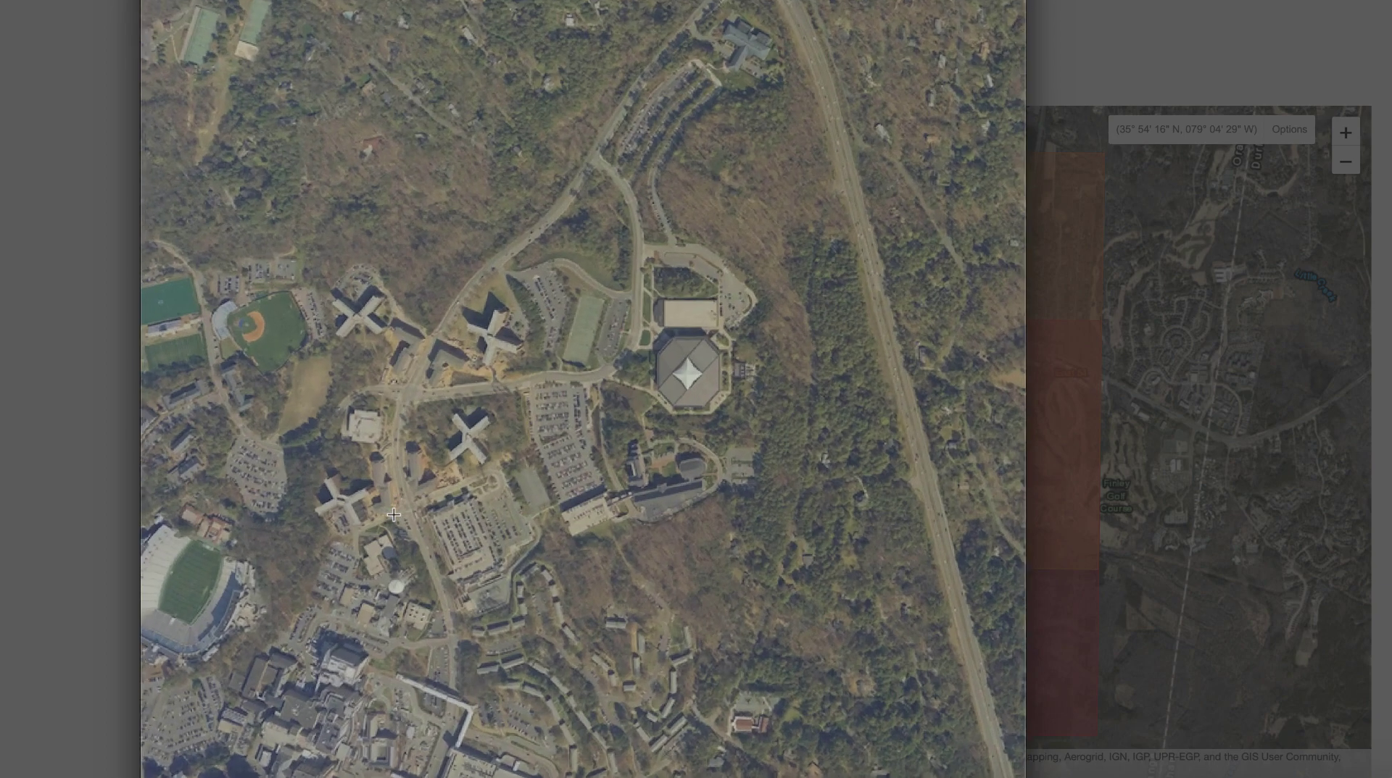
{"action": "scroll", "coordinate": [392, 515], "scroll_direction": "up", "scroll_amount": 1}
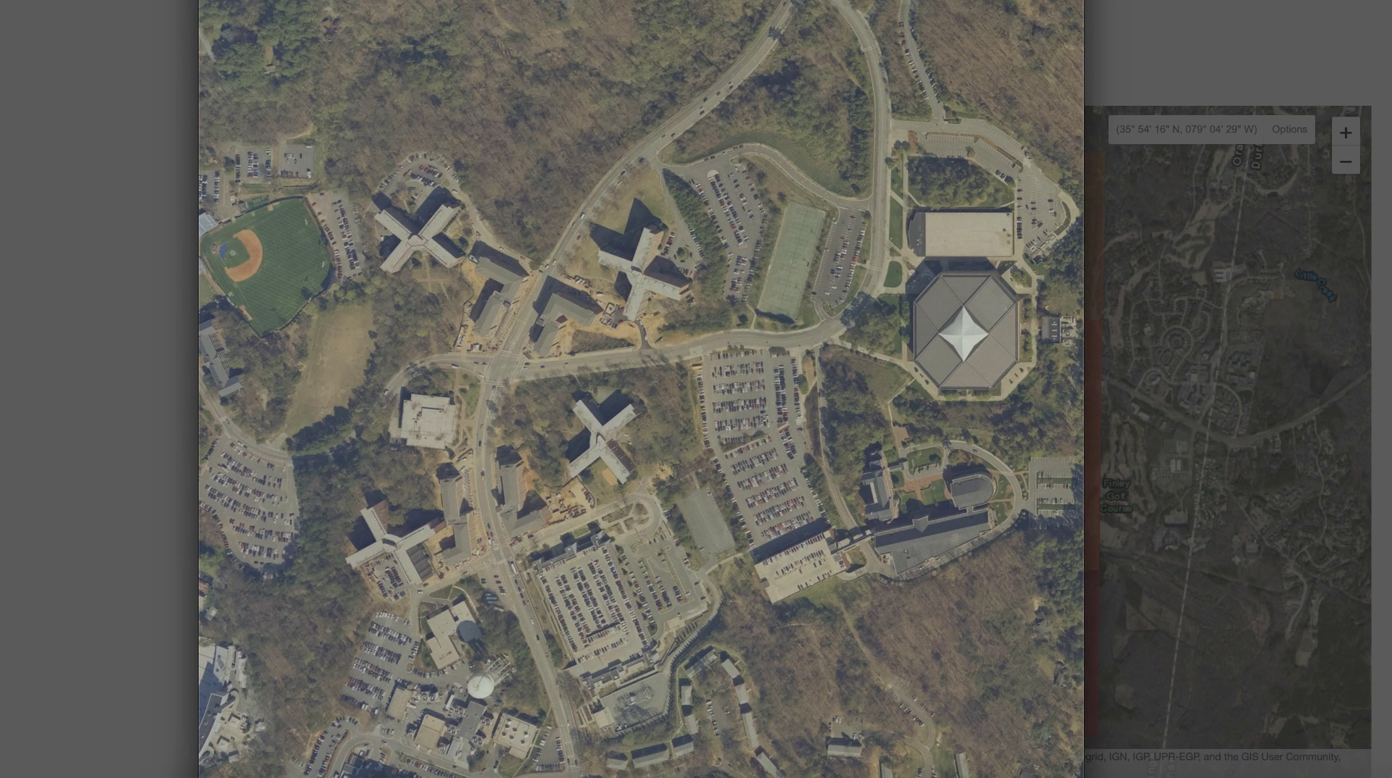
{"action": "key", "text": "space"}
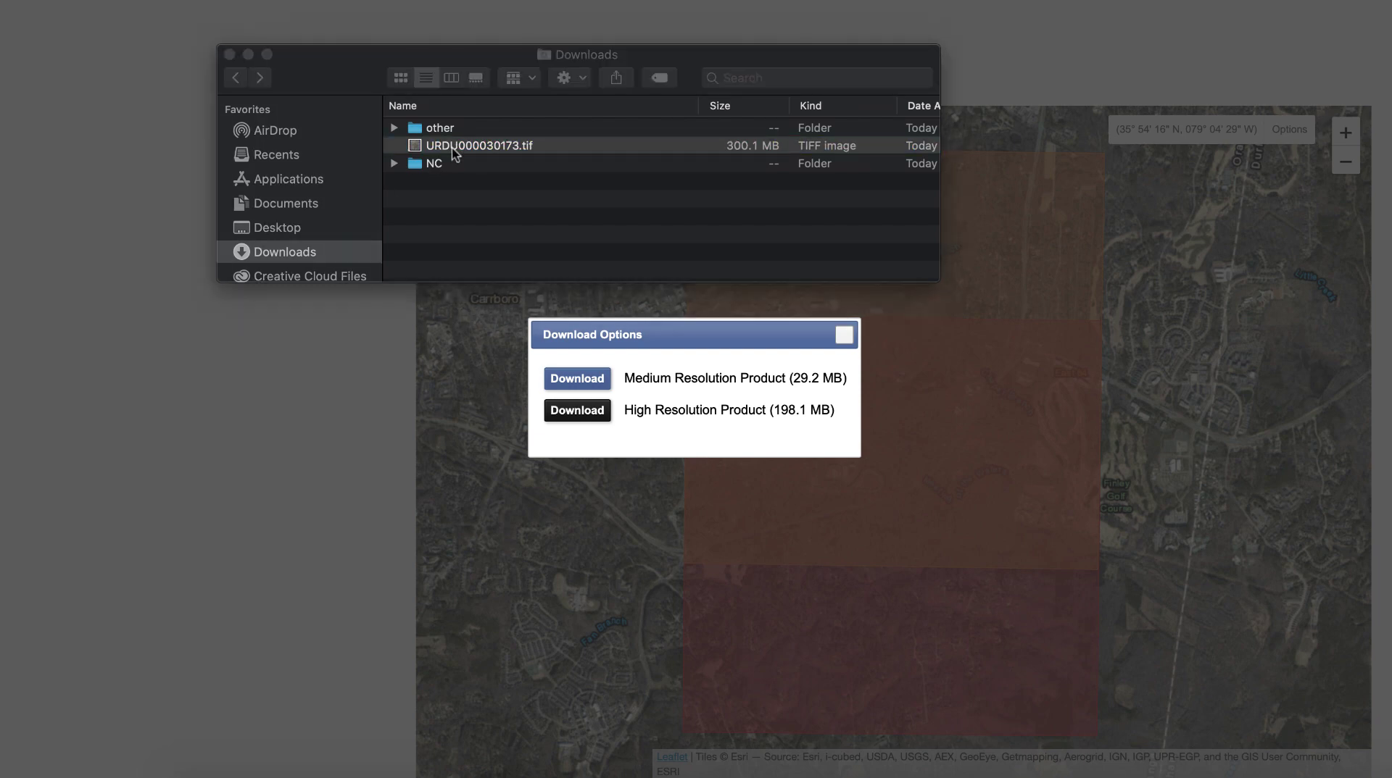
{"action": "double_click", "coordinate": [455, 148]}
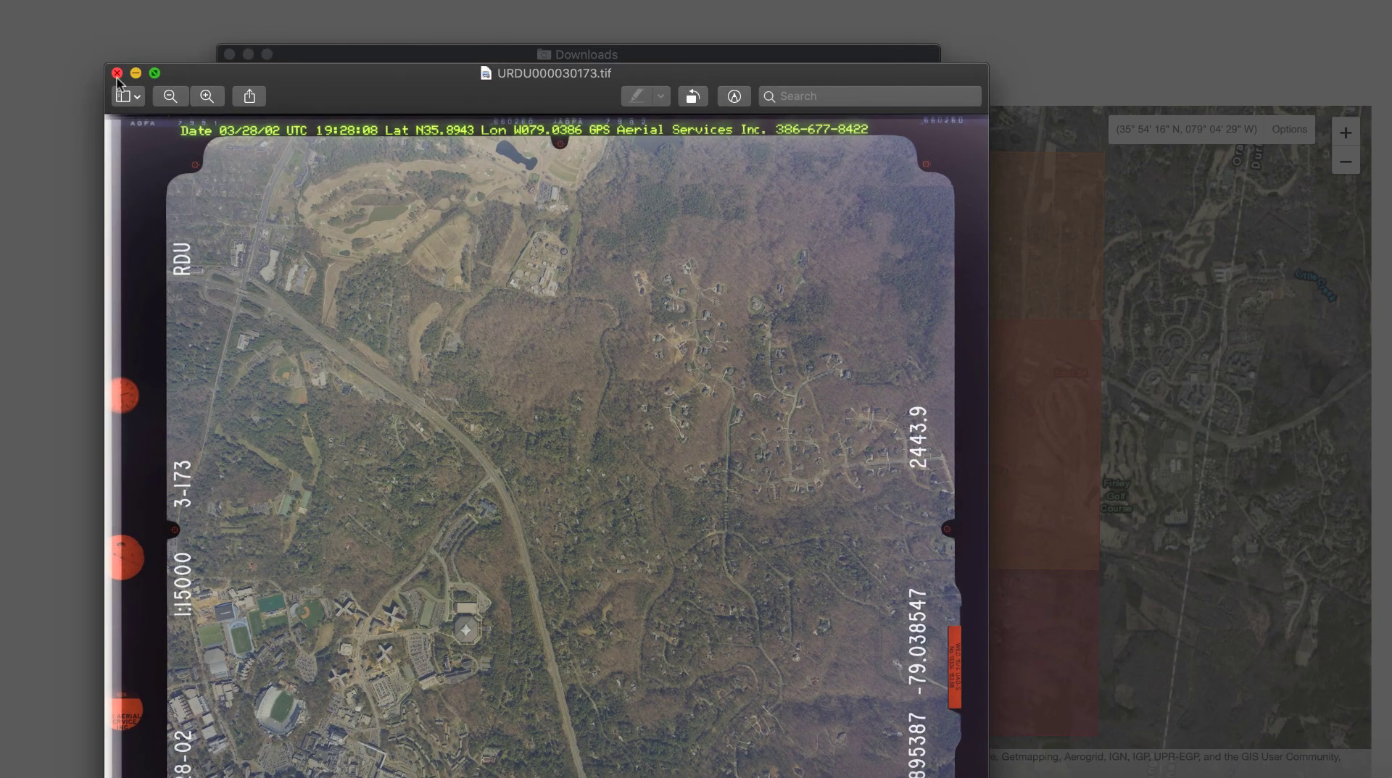
{"action": "left_click", "coordinate": [125, 65]}
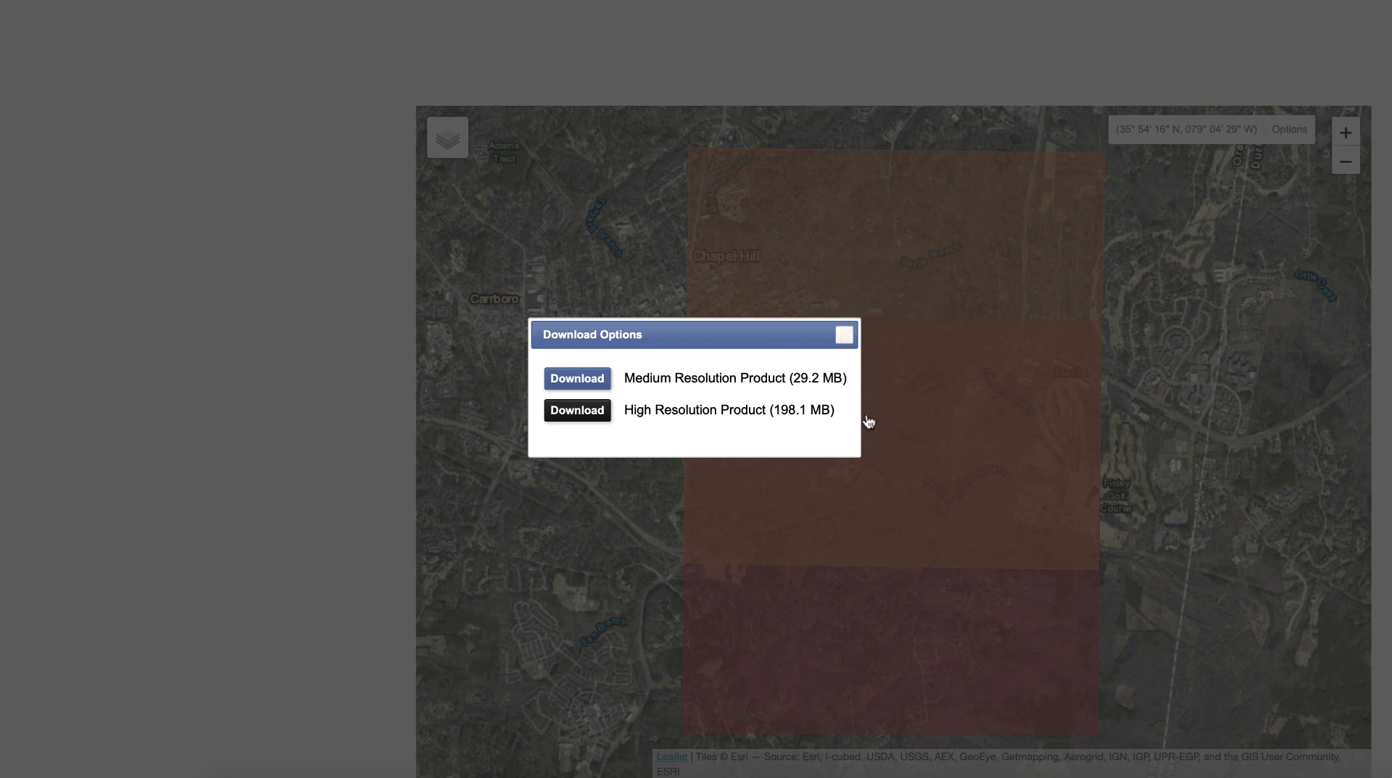
Browse in Downloads to the orthoimagery folder NC/2013/201302_raleigh-durham_area02_nc_6in_sp_clr/vol002
{"action": "left_click", "coordinate": [253, 770]}
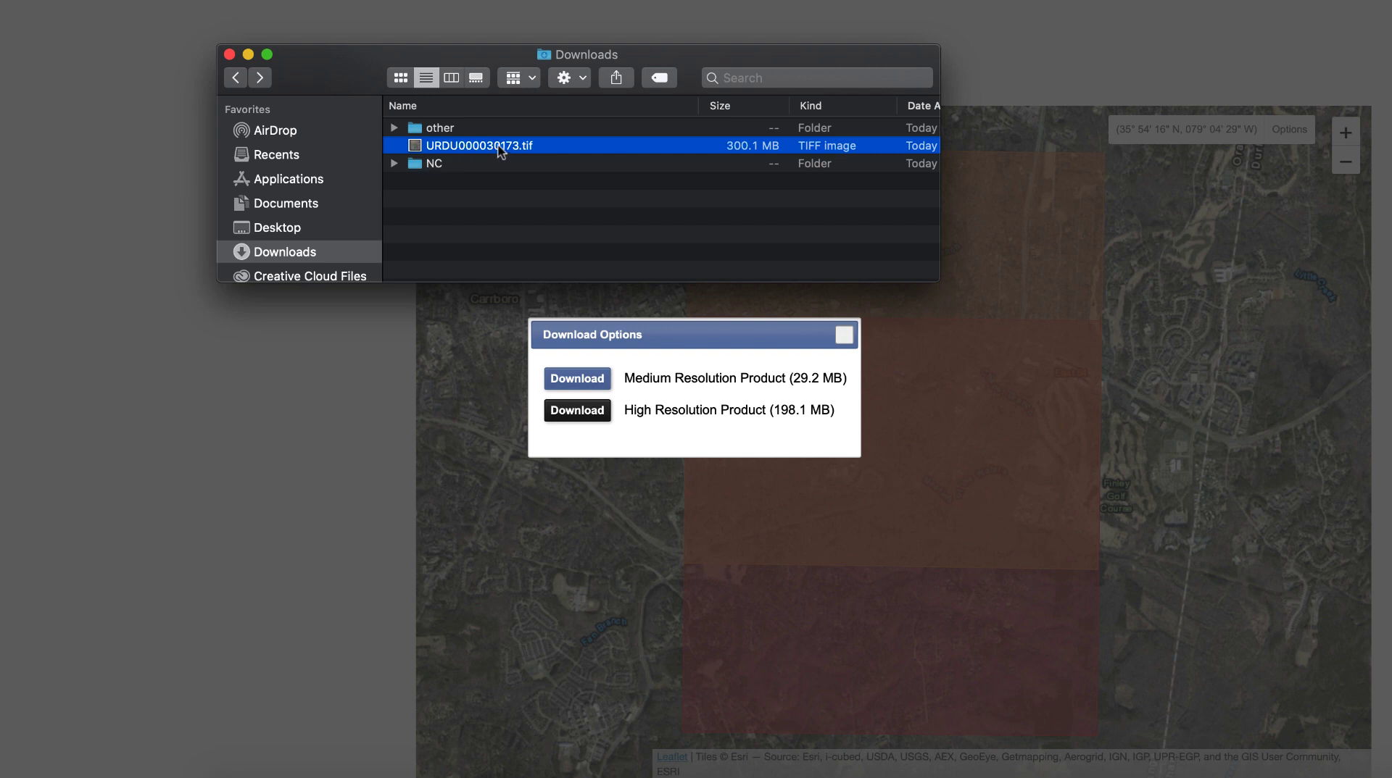
{"action": "left_click", "coordinate": [419, 166]}
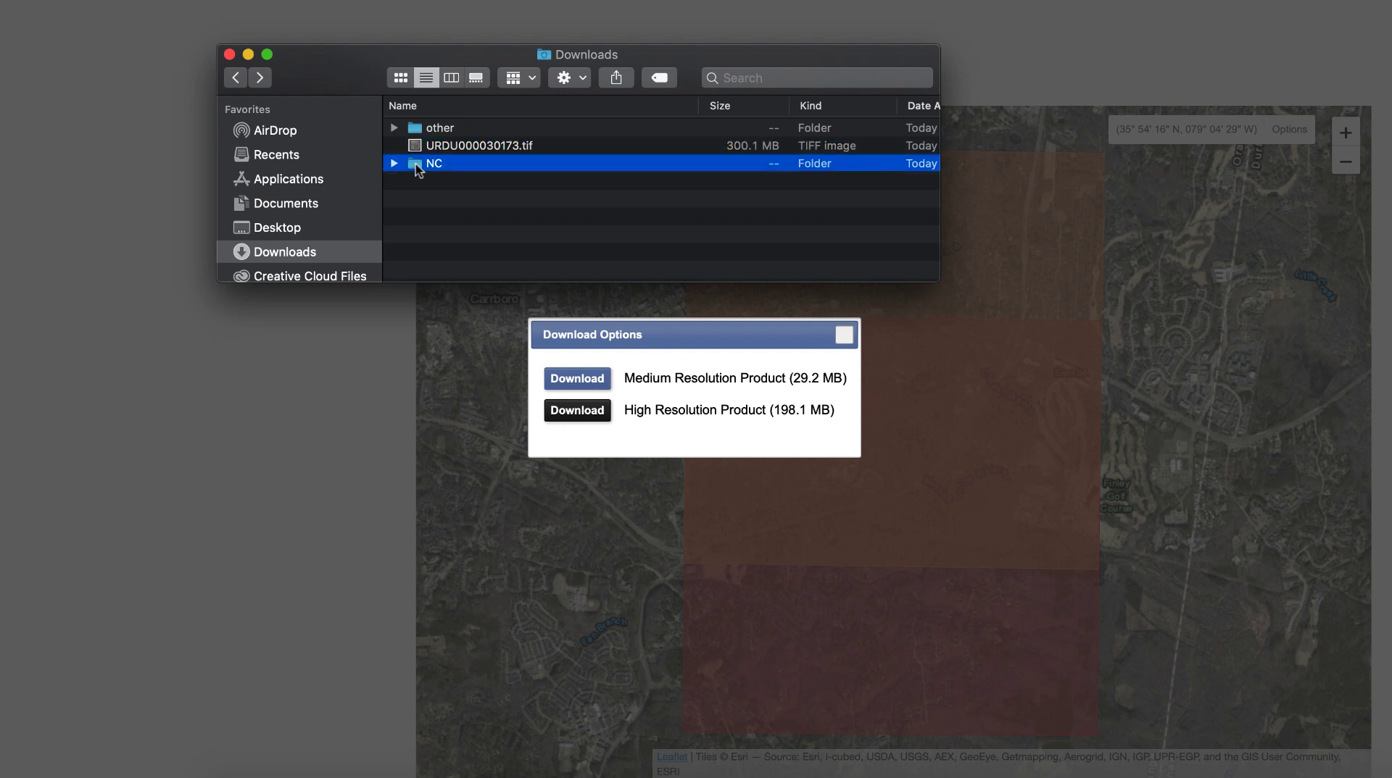
{"action": "double_click", "coordinate": [418, 166]}
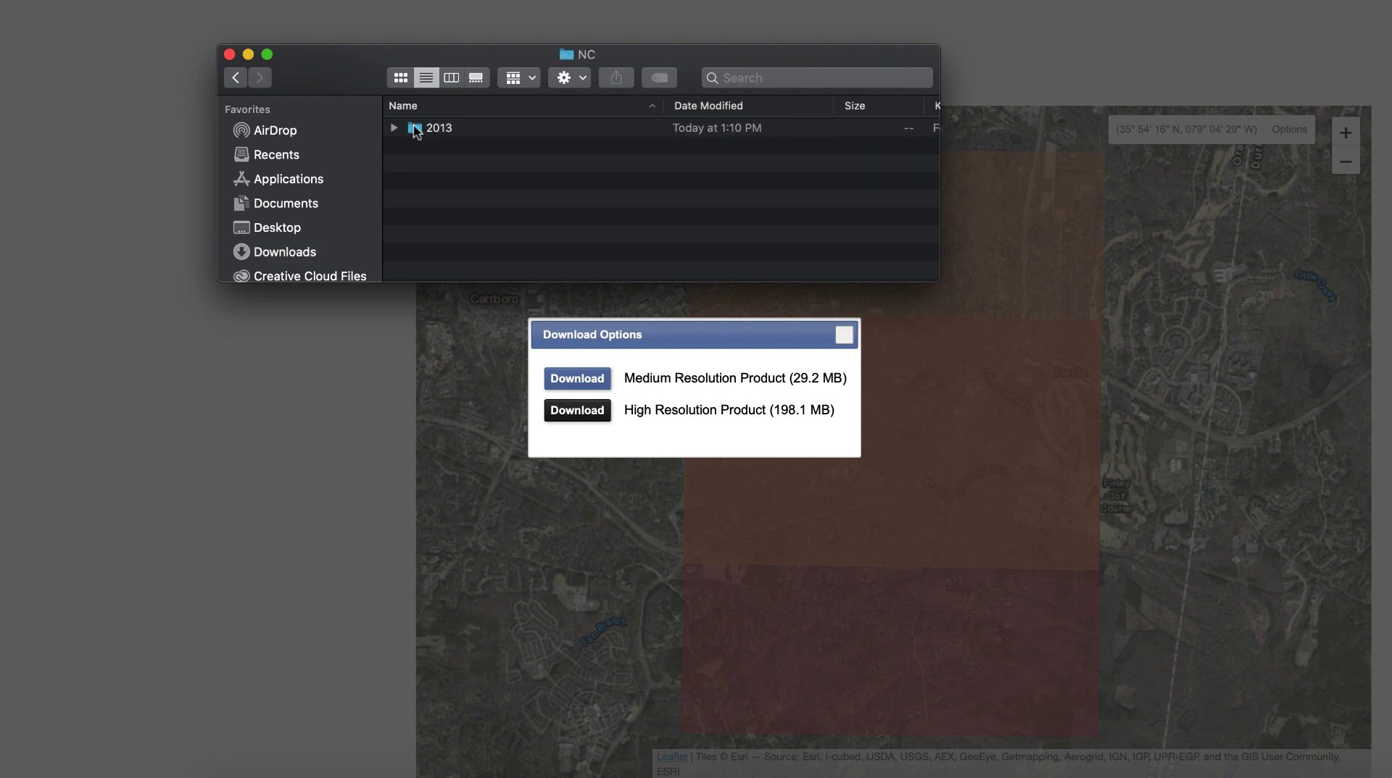
{"action": "double_click", "coordinate": [417, 130]}
{"action": "double_click", "coordinate": [420, 131]}
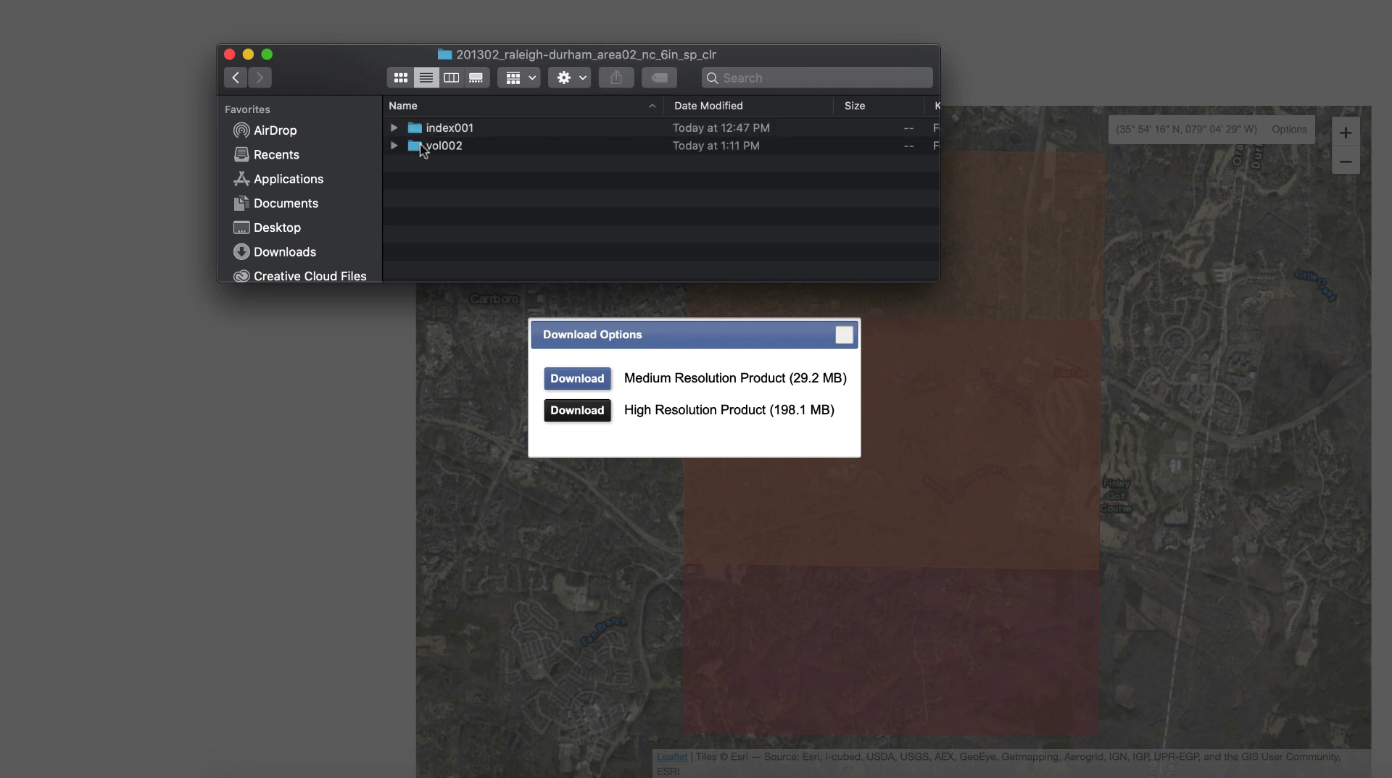
{"action": "left_click", "coordinate": [422, 150]}
{"action": "double_click", "coordinate": [422, 148]}
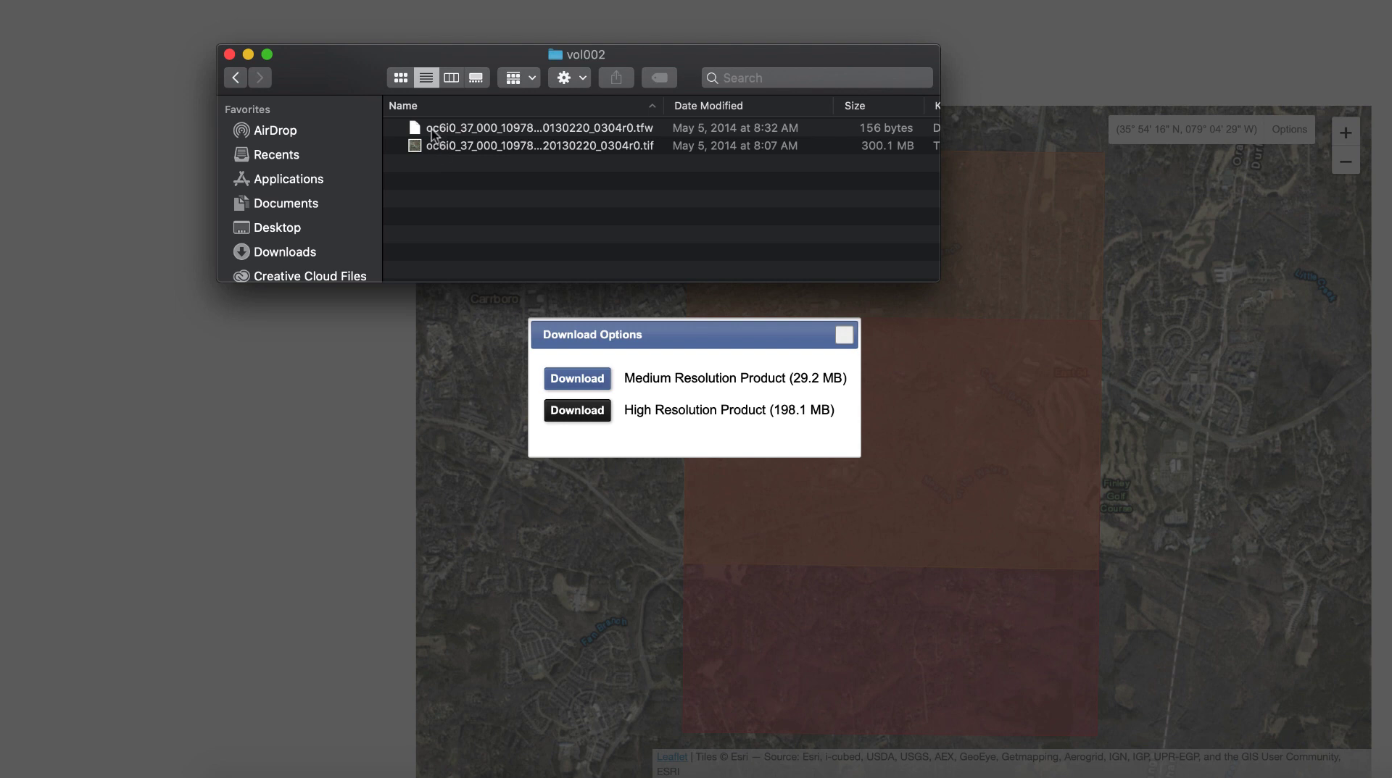
Locate the .tfw world file, open oc6i0_37_000_10978804_20130220_0304r0.tif to examine its detail up close, and close the image
{"action": "left_click", "coordinate": [433, 134]}
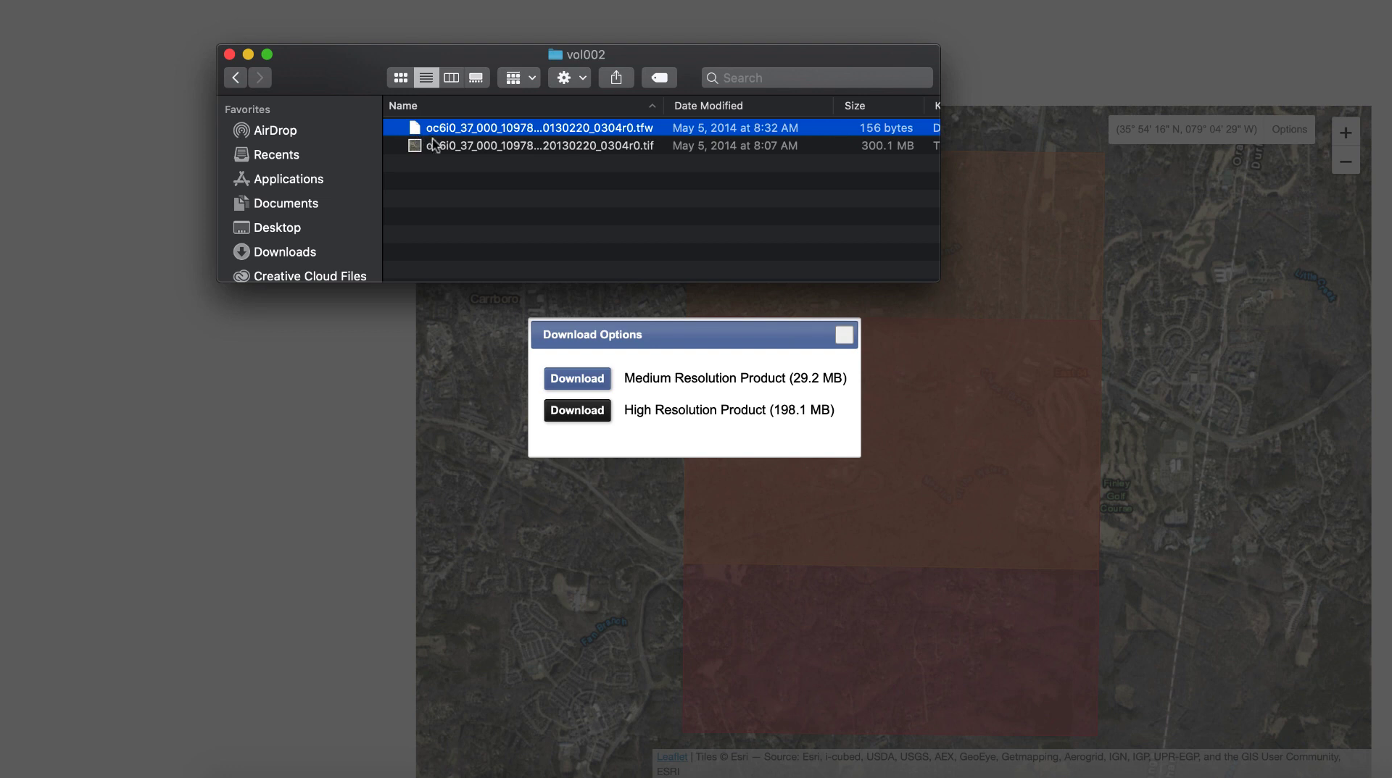
{"action": "double_click", "coordinate": [442, 147]}
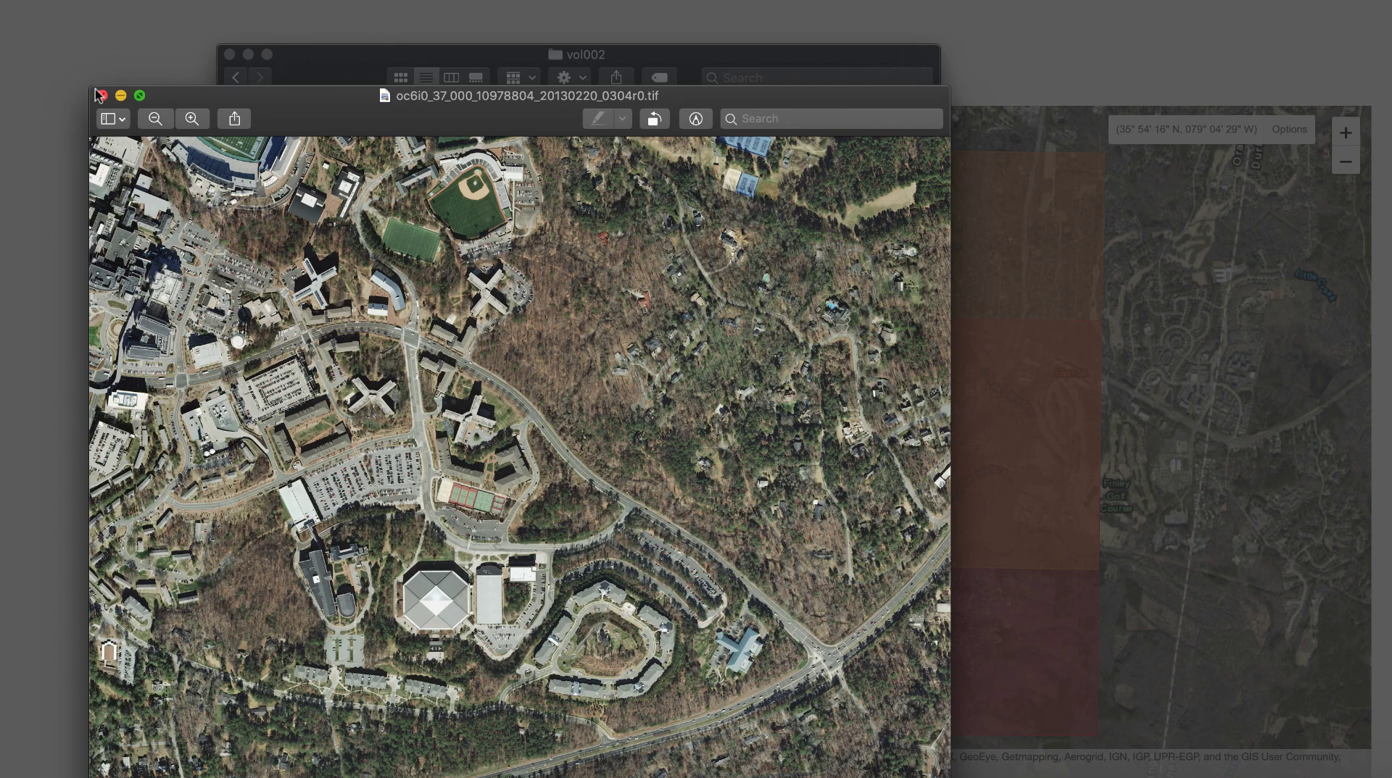
{"action": "scroll", "coordinate": [464, 482], "scroll_direction": "up", "scroll_amount": 5}
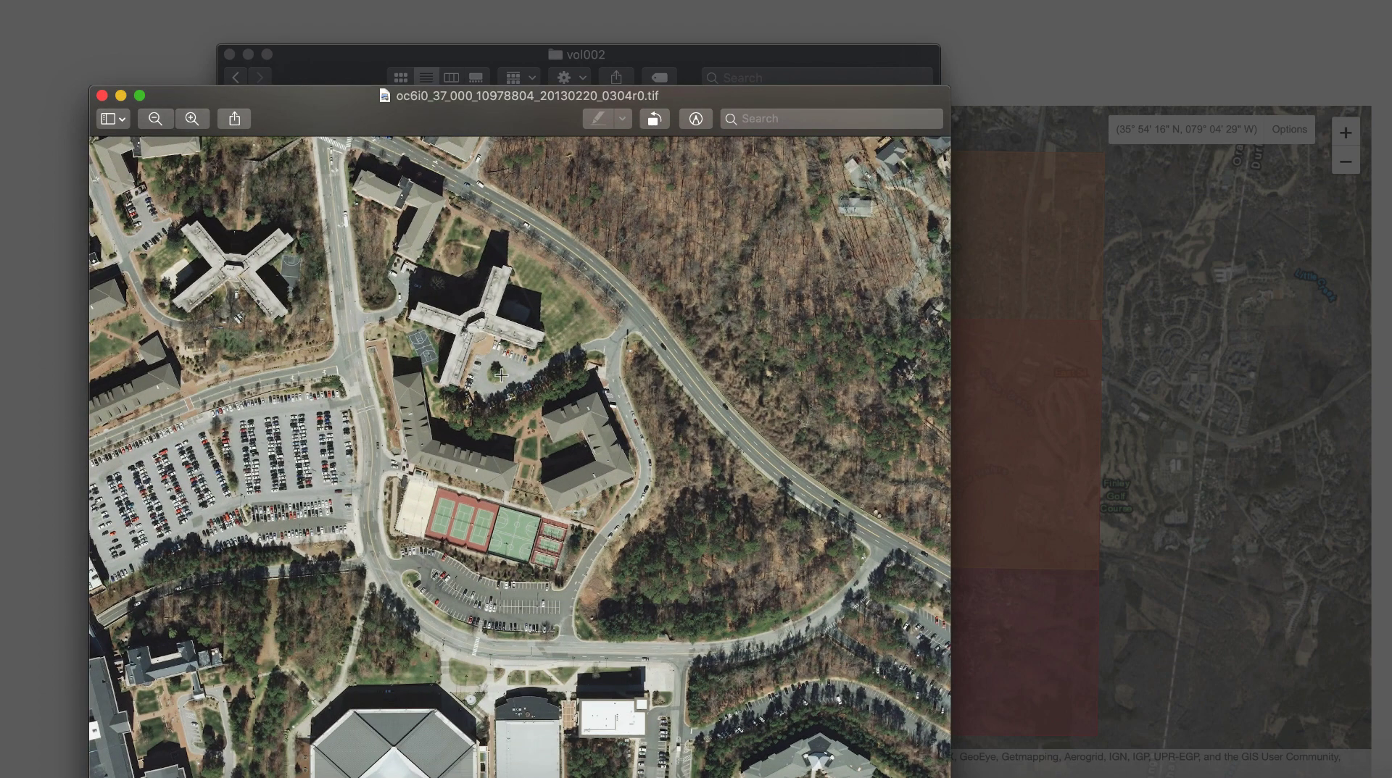
{"action": "scroll", "coordinate": [536, 273], "scroll_direction": "up", "scroll_amount": 3}
{"action": "scroll", "coordinate": [537, 273], "scroll_direction": "up", "scroll_amount": 3}
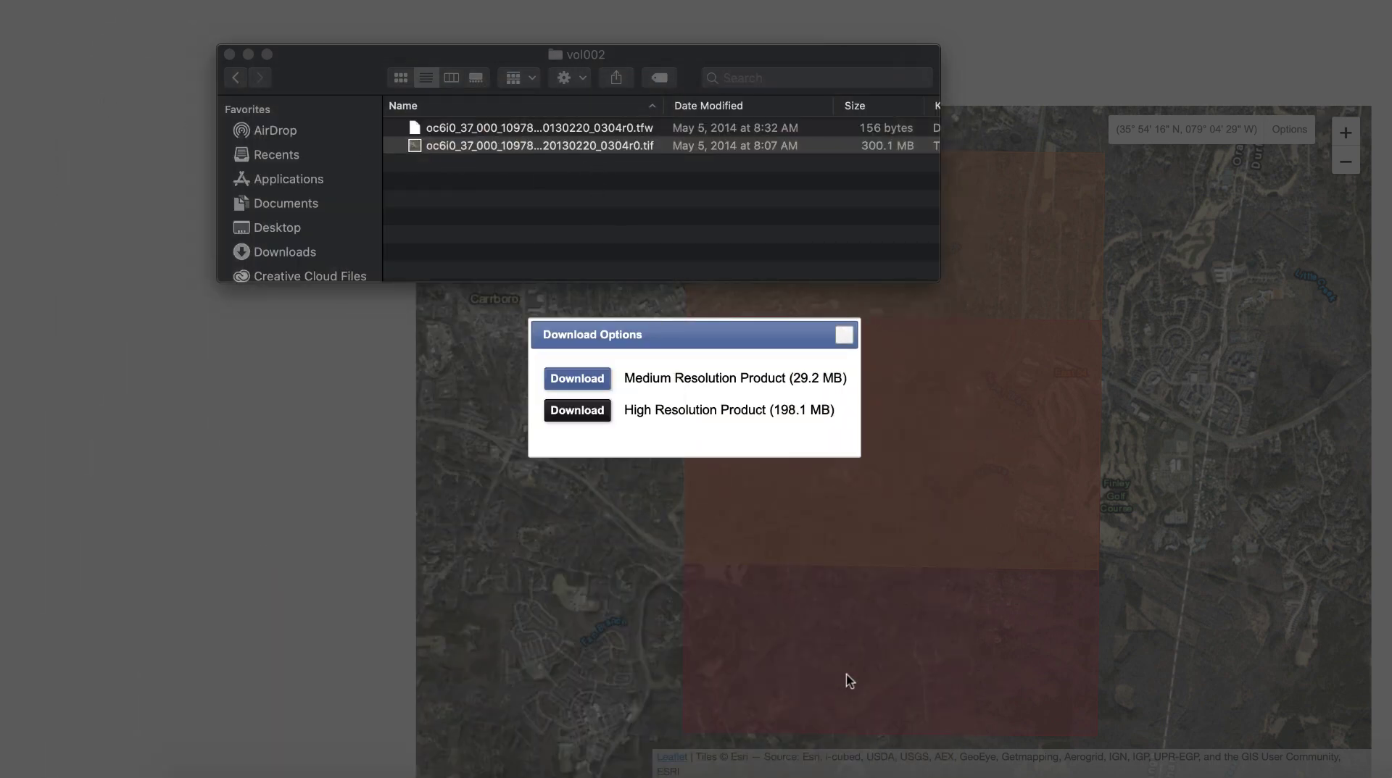
Switch to QGIS and add oc6i0_37_000_10978804_20130220_0304r0.tif from the vol002 folder, accepting the +towgs84=0,0,0 transformation to WGS 84
{"action": "left_click", "coordinate": [963, 768]}
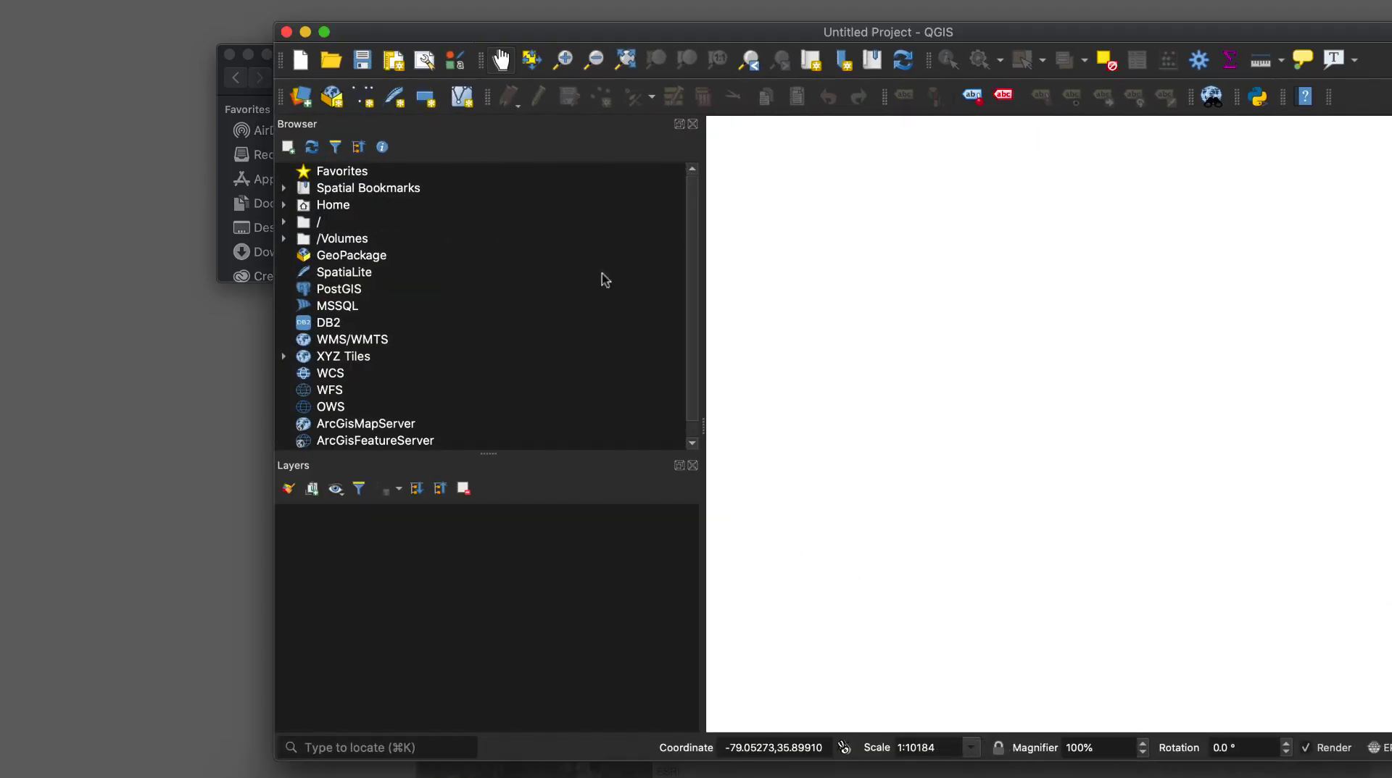
{"action": "left_click", "coordinate": [229, 117]}
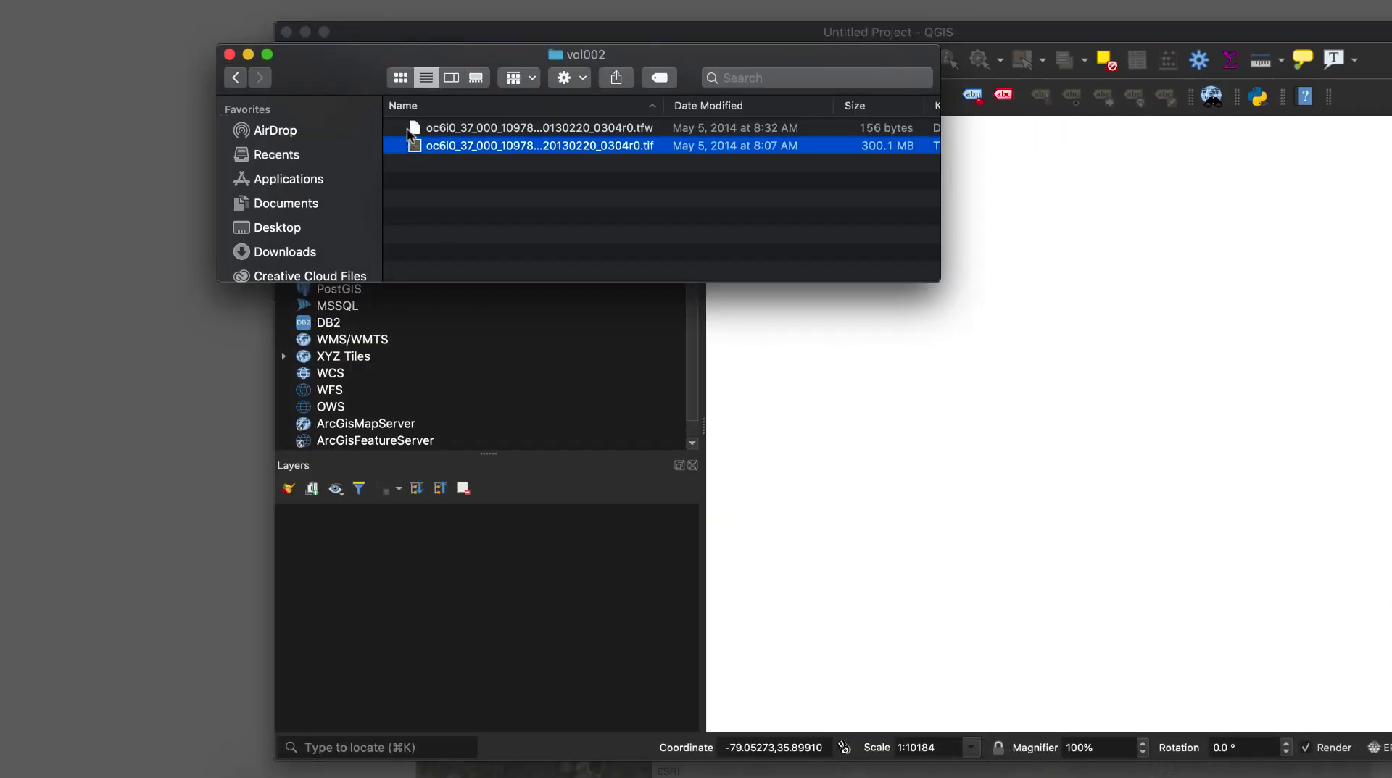
{"action": "left_click_drag", "start_coordinate": [445, 146], "coordinate": [1025, 316]}
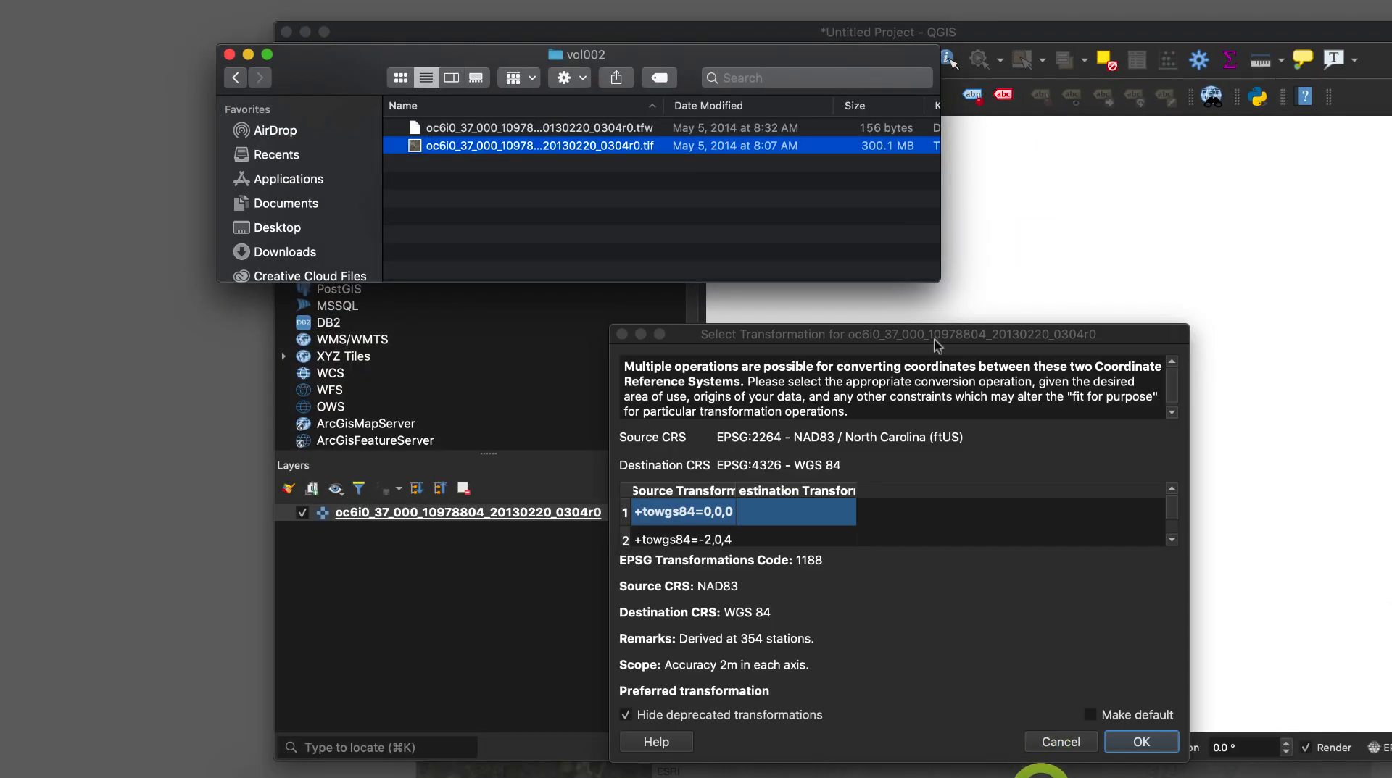
{"action": "left_click", "coordinate": [1141, 743]}
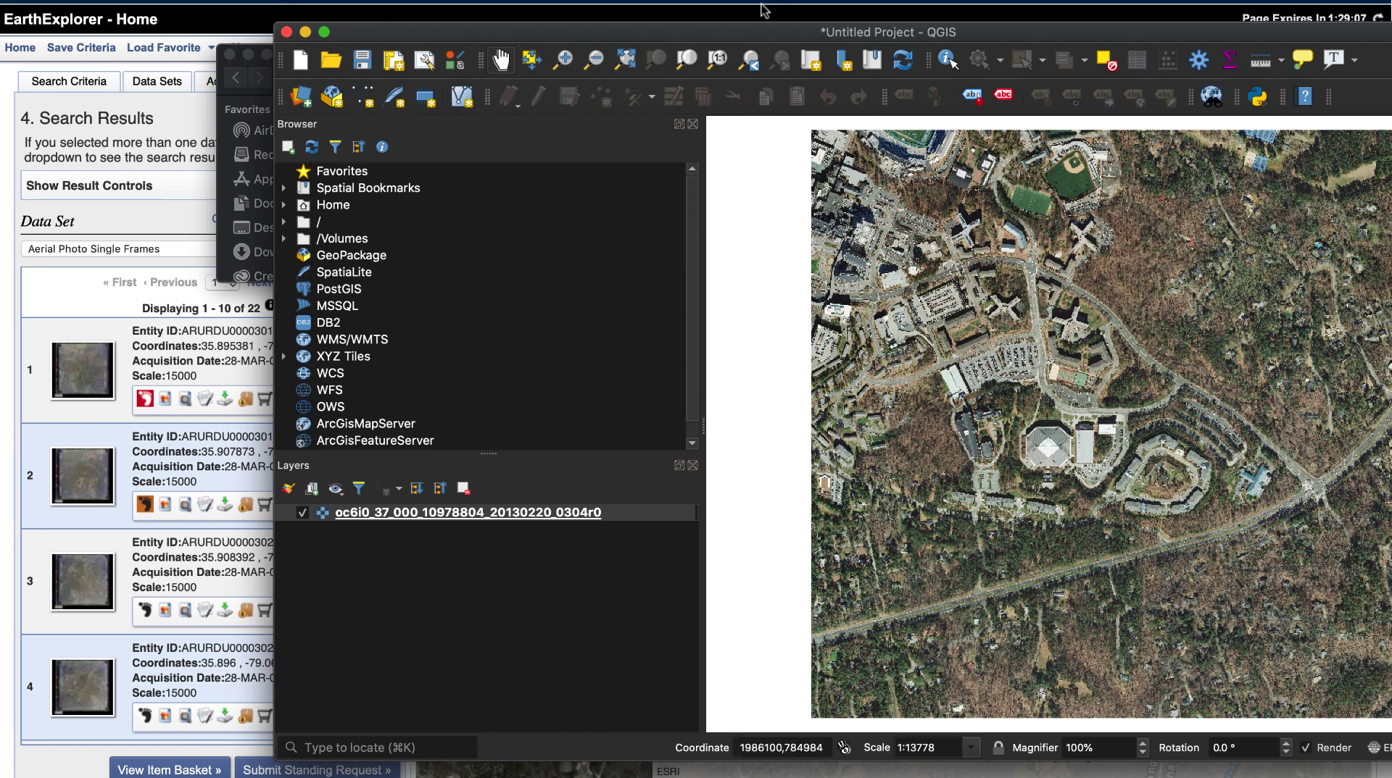
{"action": "left_click_drag", "start_coordinate": [746, 37], "coordinate": [614, 27]}
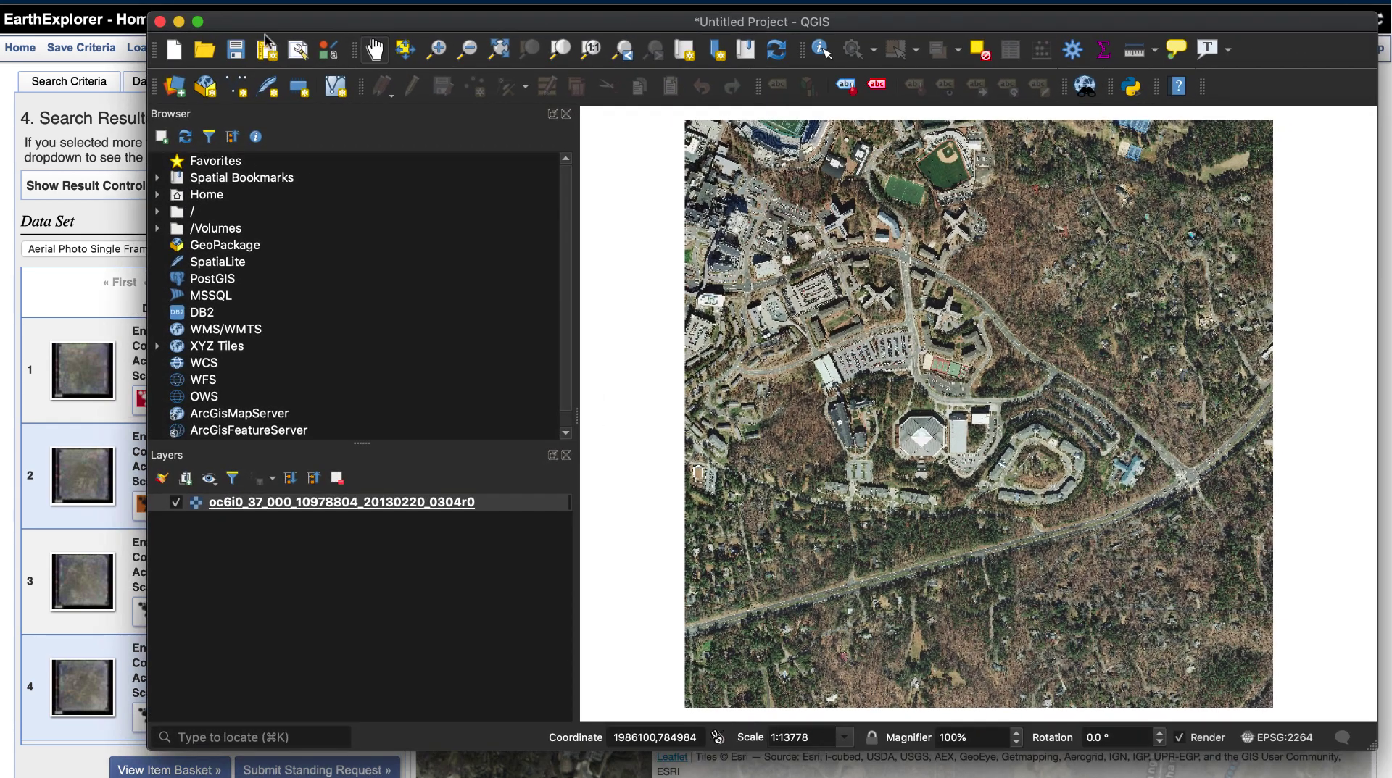
Close the QGIS project holding the orthoimagery without saving and make room beside the Finder window for an empty project
{"action": "left_click", "coordinate": [161, 23]}
{"action": "left_click", "coordinate": [707, 400]}
{"action": "left_click_drag", "start_coordinate": [477, 26], "coordinate": [863, 36]}
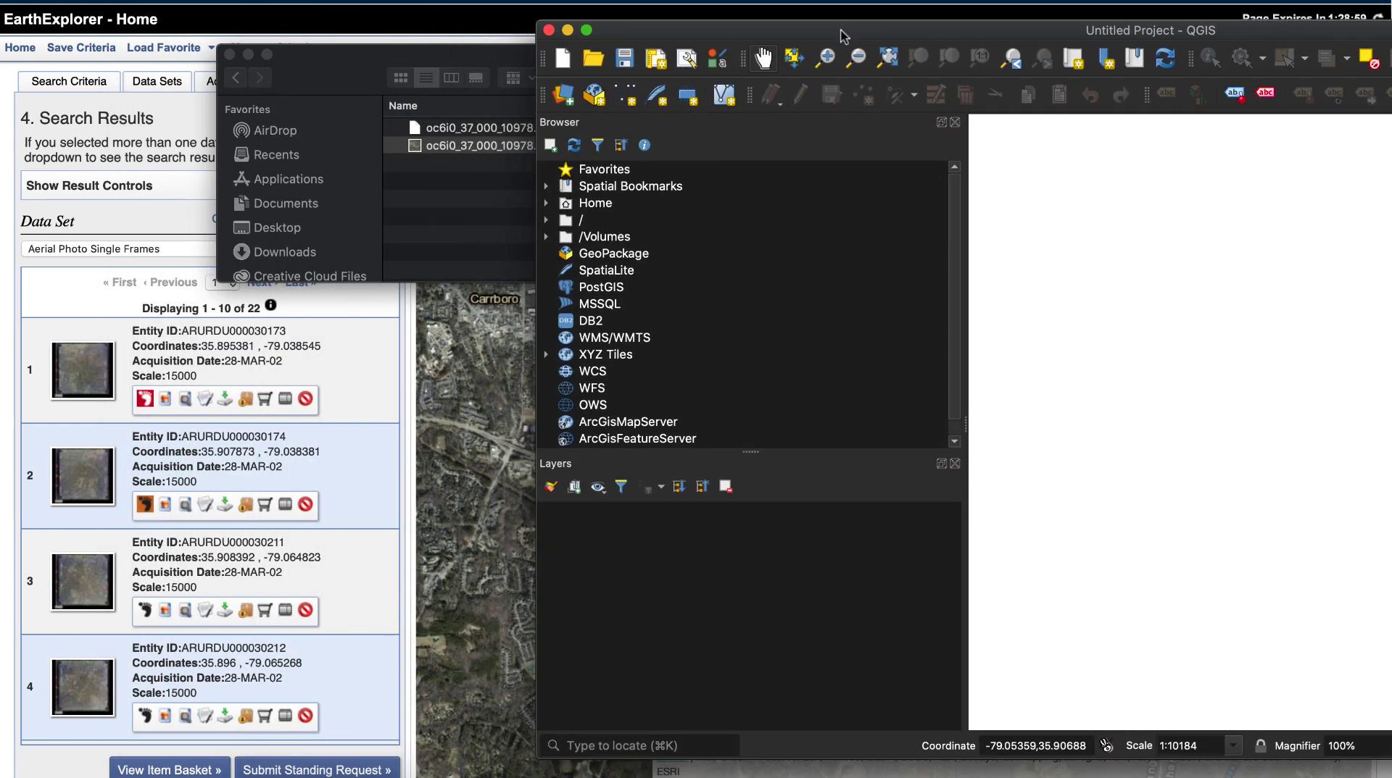
Go back in Finder from the vol002 orthoimagery folder to the Downloads folder
{"action": "left_click", "coordinate": [414, 180]}
{"action": "left_click", "coordinate": [239, 78]}
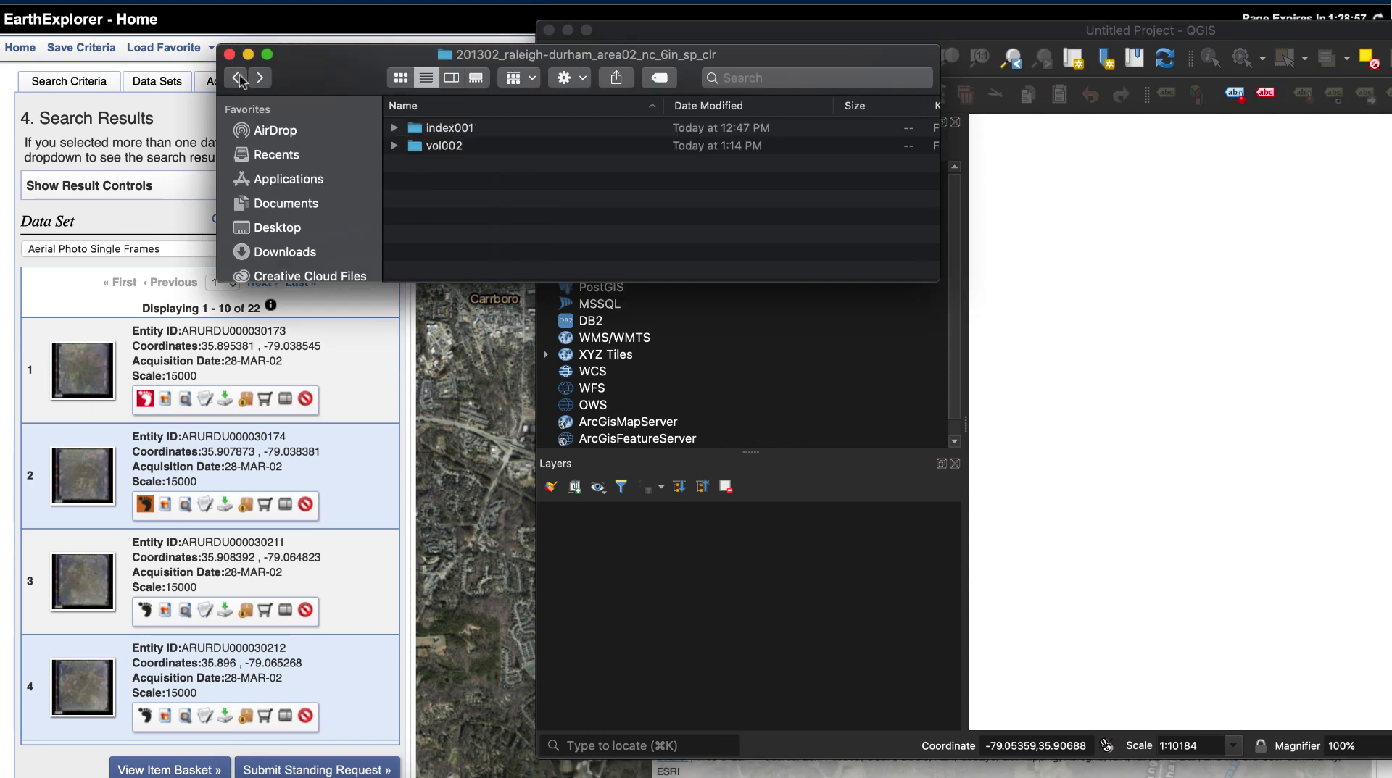
{"action": "left_click", "coordinate": [239, 79]}
{"action": "left_click", "coordinate": [239, 78]}
{"action": "left_click", "coordinate": [239, 78]}
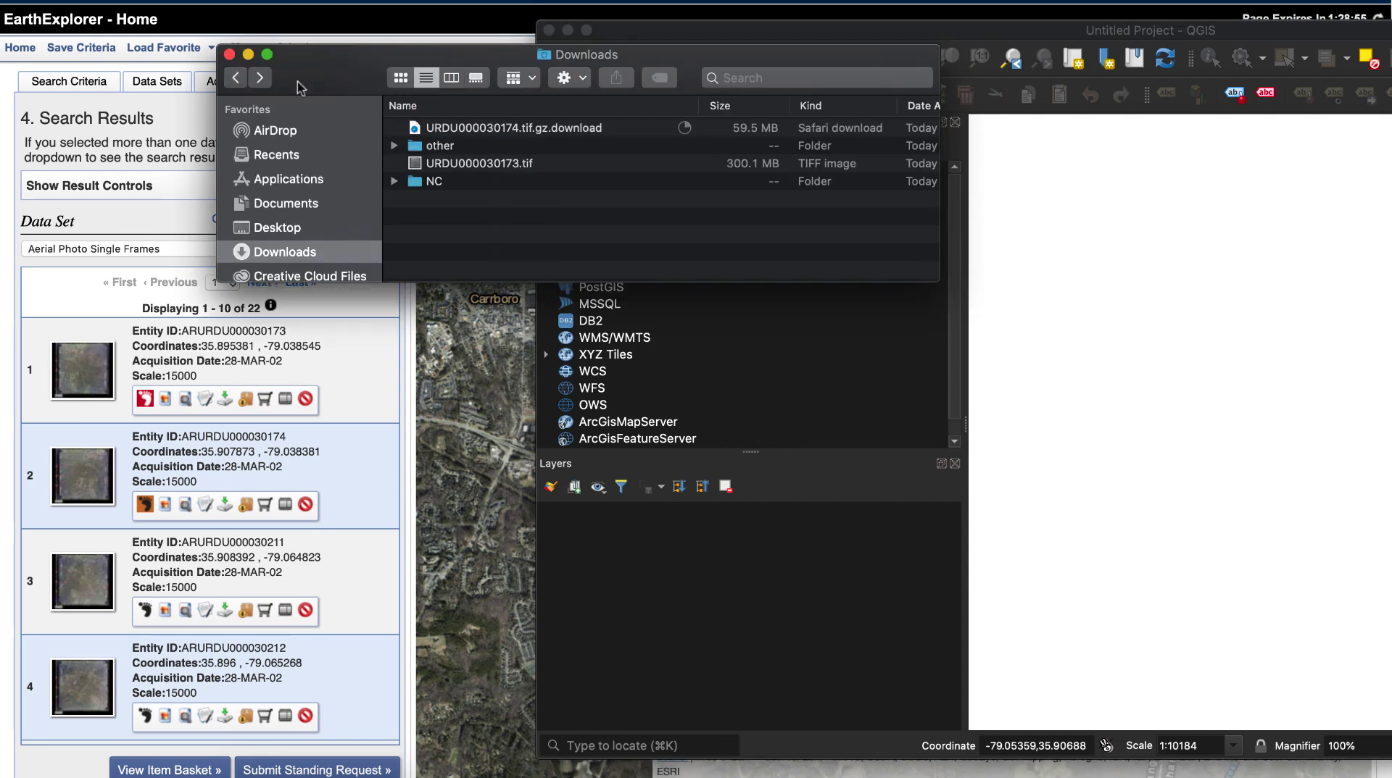
Add URDU000030173.tif from Downloads to the empty QGIS project and bring the whole aerial photo into view
{"action": "left_click", "coordinate": [487, 165]}
{"action": "left_click_drag", "start_coordinate": [487, 165], "coordinate": [1119, 301]}
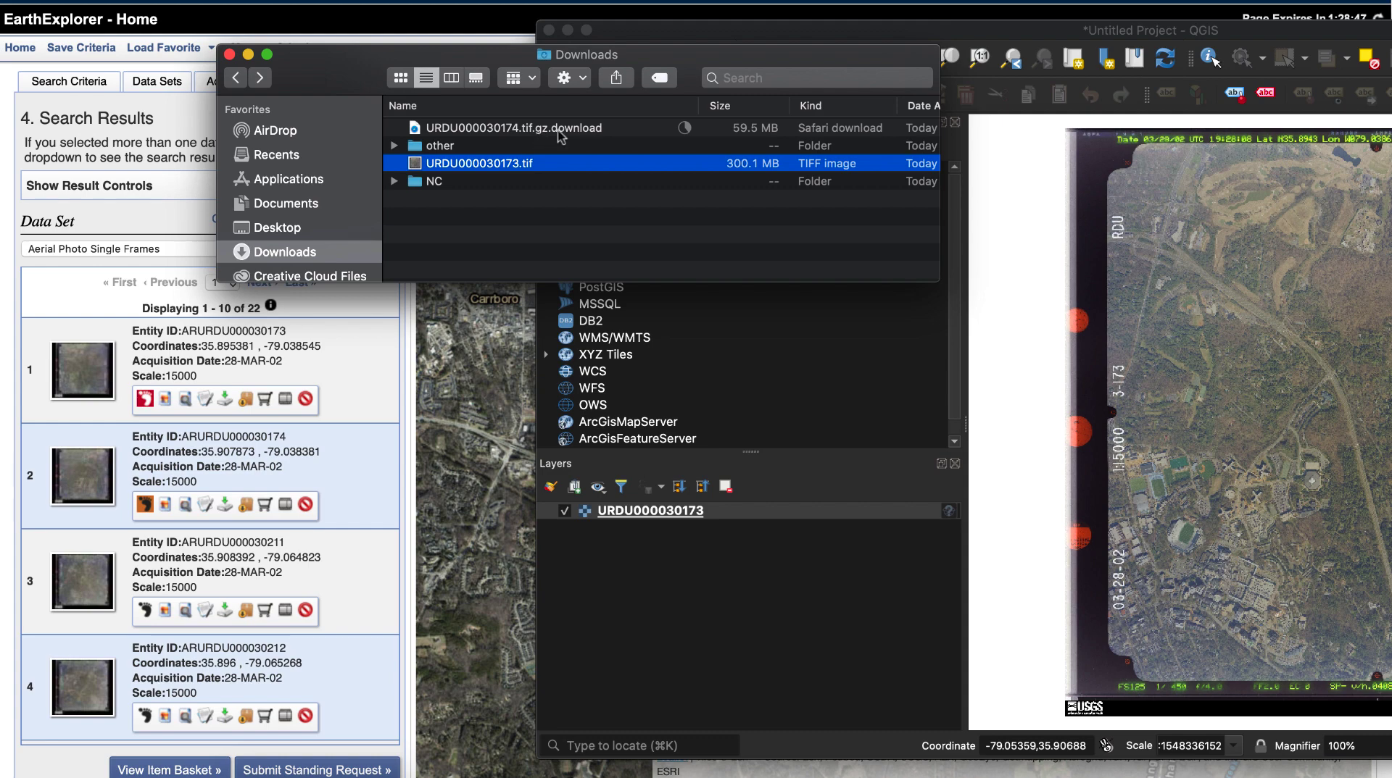
{"action": "left_click", "coordinate": [1091, 32]}
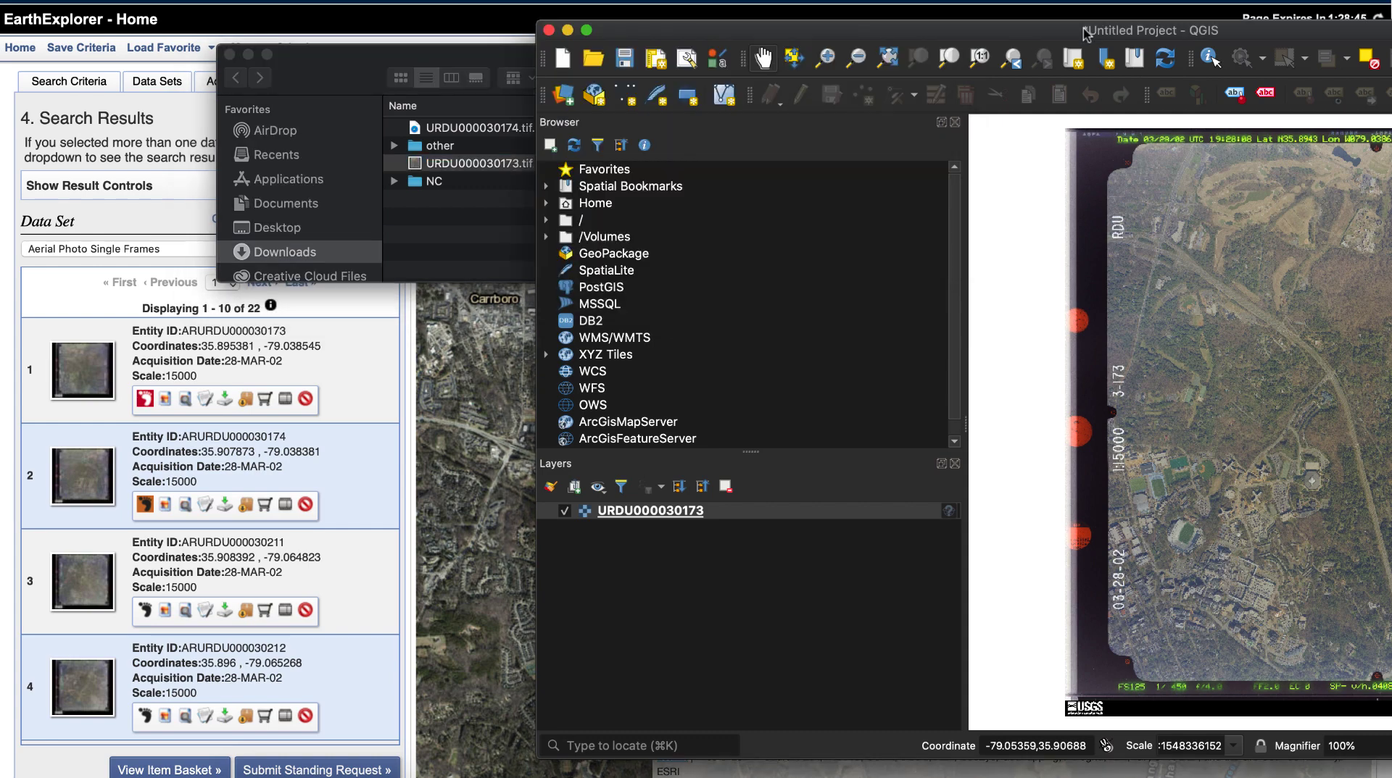
{"action": "left_click_drag", "start_coordinate": [1113, 36], "coordinate": [632, 10]}
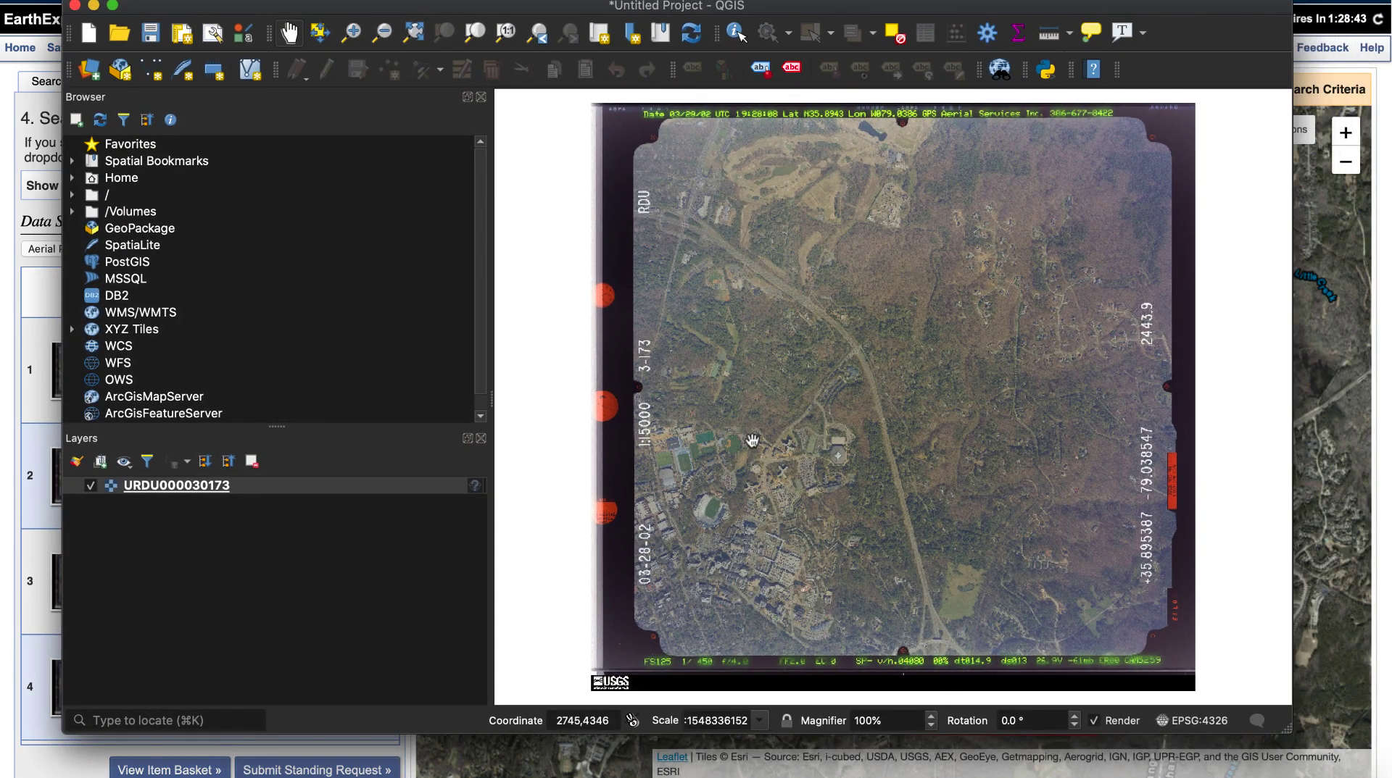